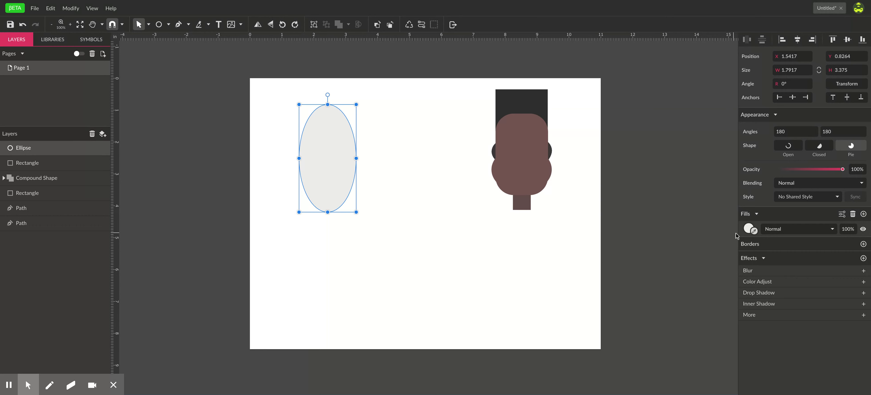
# Fill the light grey ellipse with the tan color #CAB58F
pyautogui.click(749, 229)
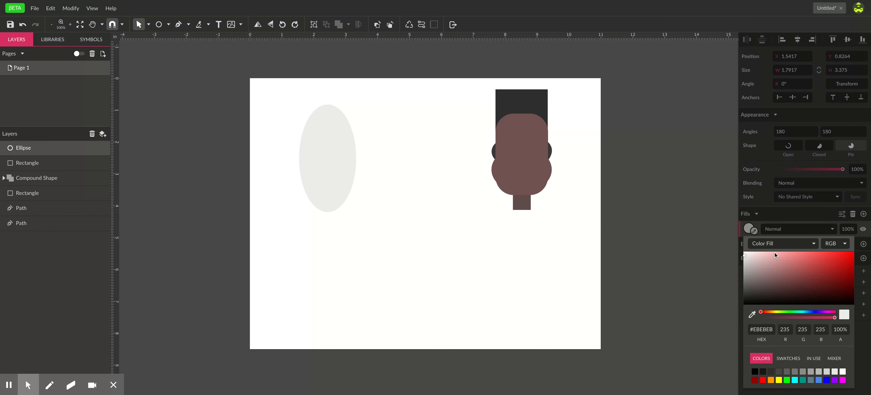
pyautogui.click(768, 312)
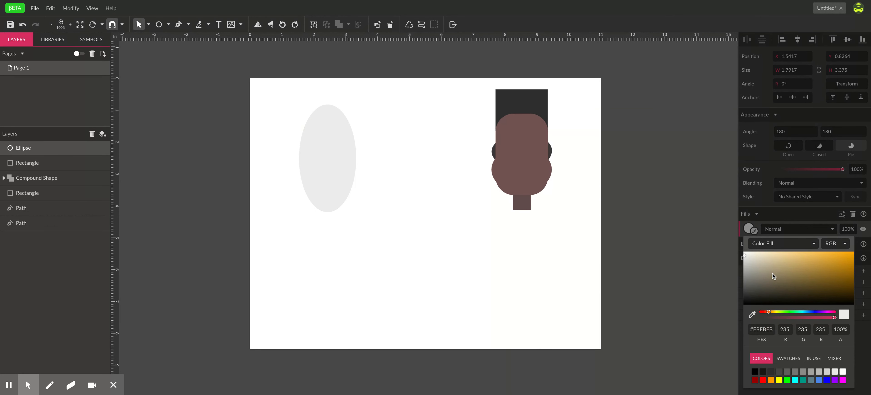
pyautogui.click(774, 262)
pyautogui.moveTo(773, 275)
pyautogui.mouseDown()
pyautogui.moveTo(776, 255)
pyautogui.moveTo(809, 275)
pyautogui.moveTo(772, 259)
pyautogui.moveTo(776, 265)
pyautogui.mouseUp()
pyautogui.click(324, 171)
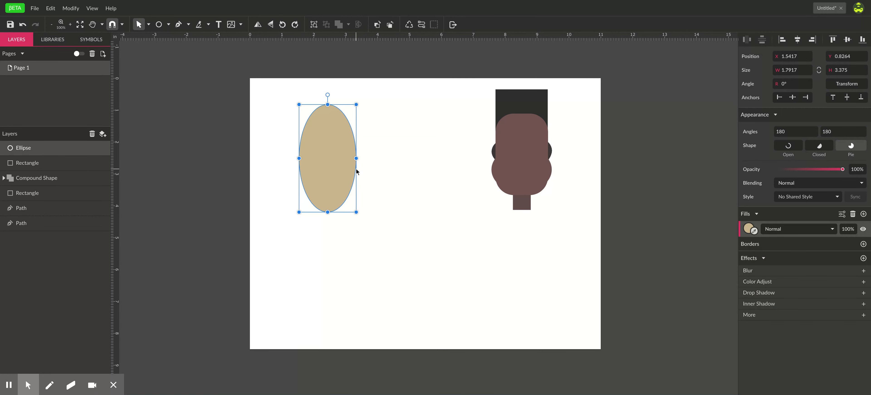
# Widen the tan ellipse to about 2.43 in and shift it slightly upward on the page
pyautogui.moveTo(357, 158)
pyautogui.mouseDown()
pyautogui.moveTo(375, 158)
pyautogui.moveTo(352, 165)
pyautogui.moveTo(350, 157)
pyautogui.mouseUp()
pyautogui.click(408, 169)
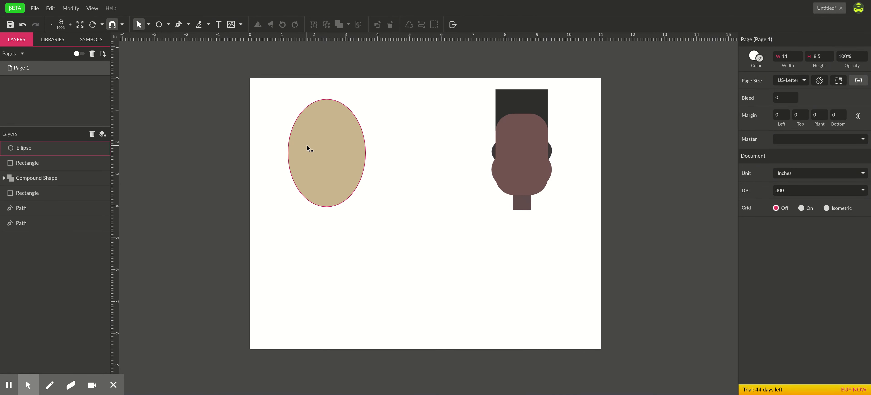
pyautogui.click(325, 177)
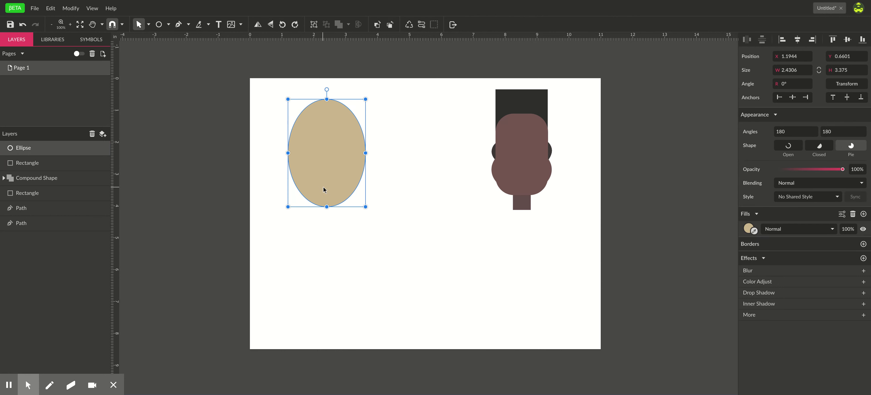
# Cut the tan ellipse in two with a nearly horizontal Knife slice across its lower third
pyautogui.click(200, 27)
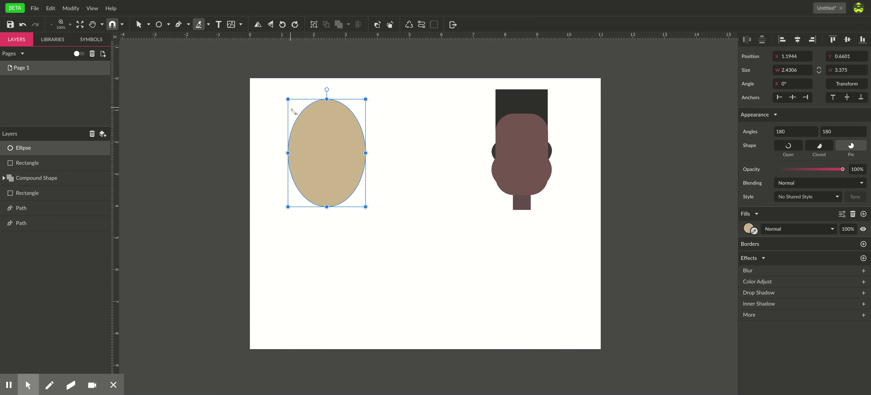
pyautogui.moveTo(275, 175); pyautogui.dragTo(391, 177)
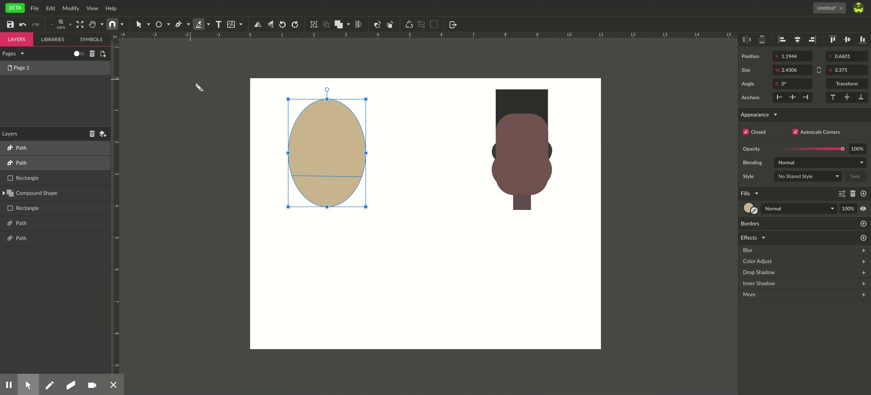
pyautogui.click(138, 24)
pyautogui.click(239, 124)
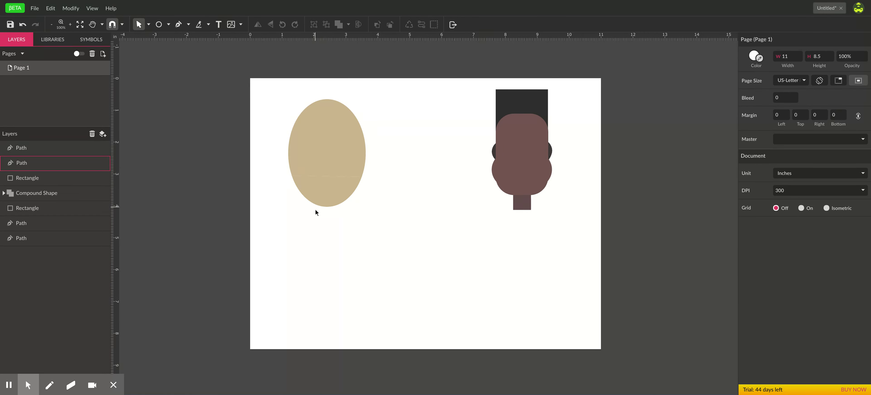
# Move the lower piece of the cut head down to a Y position of about 3.27 in, leaving a gap
pyautogui.click(323, 193)
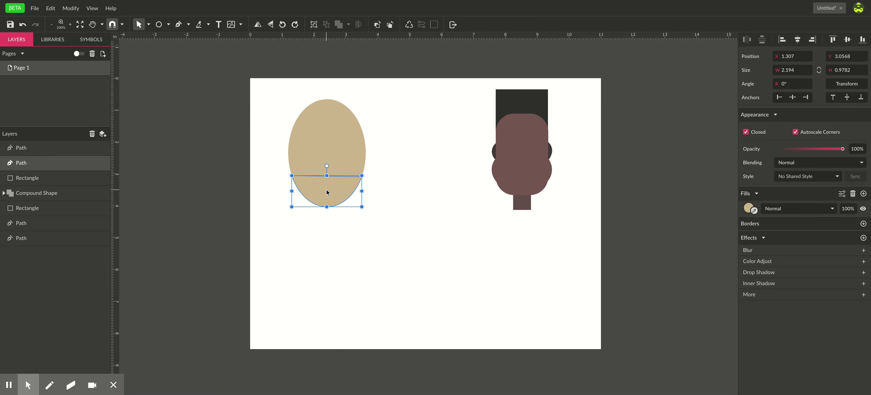
pyautogui.hotkey('shift', 'Down')
pyautogui.hotkey('shift', 'Down')
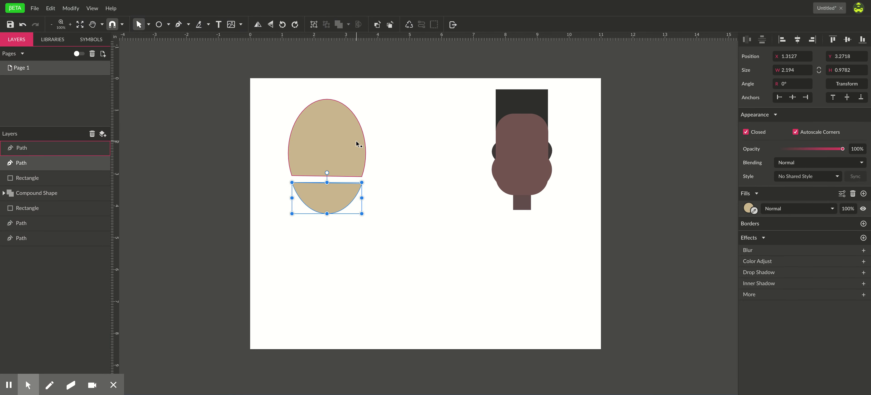
pyautogui.click(334, 140)
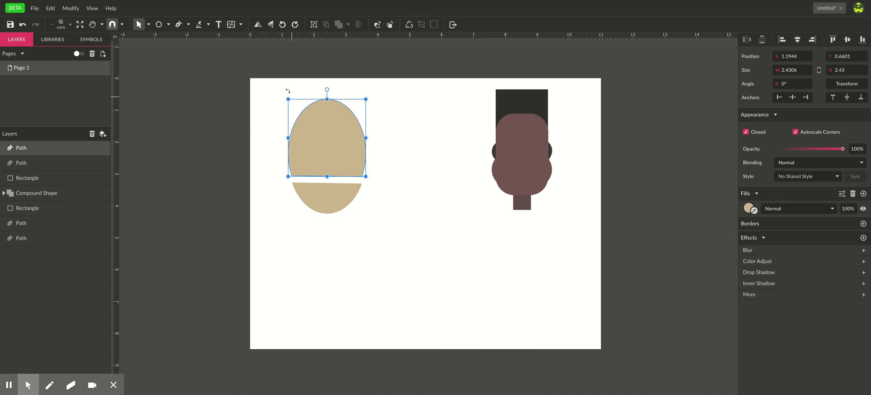
# Draw a flat ellipse about 2.99 by 1.07 in over the top of the head and fill it very dark brown
pyautogui.click(160, 25)
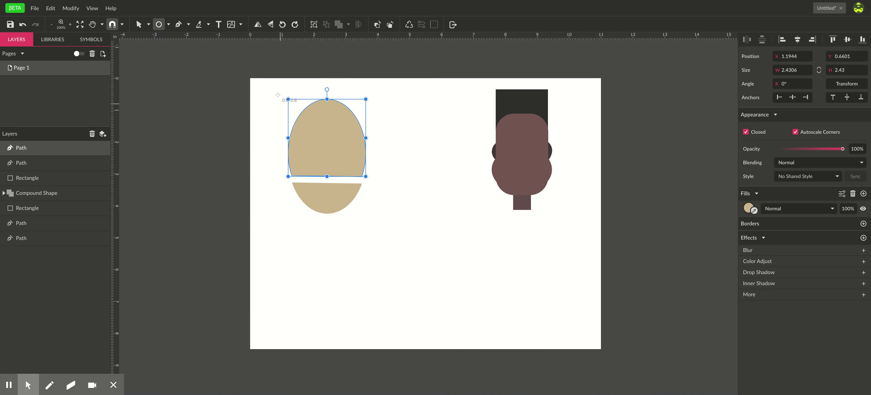
pyautogui.moveTo(280, 88); pyautogui.dragTo(377, 122)
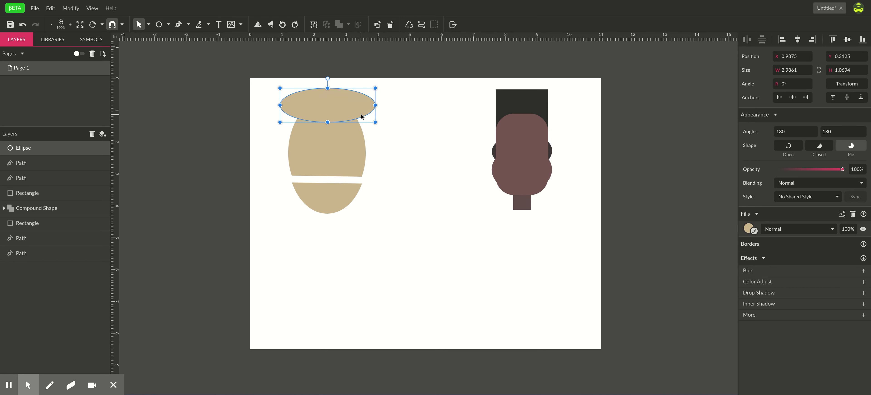
pyautogui.click(748, 229)
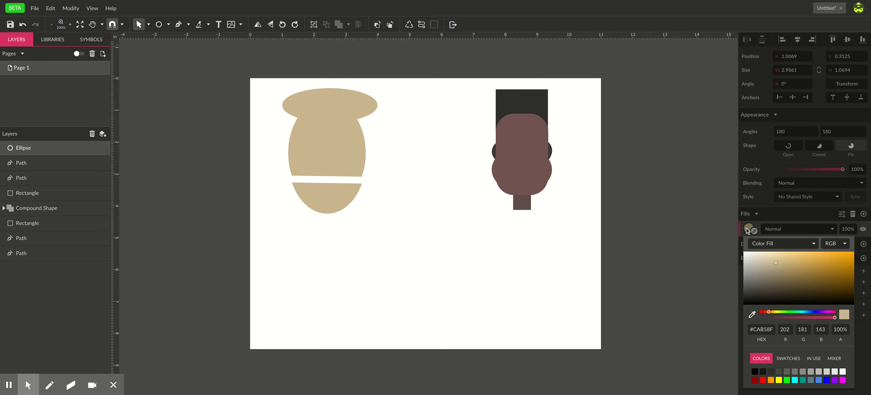
pyautogui.click(779, 294)
pyautogui.click(330, 99)
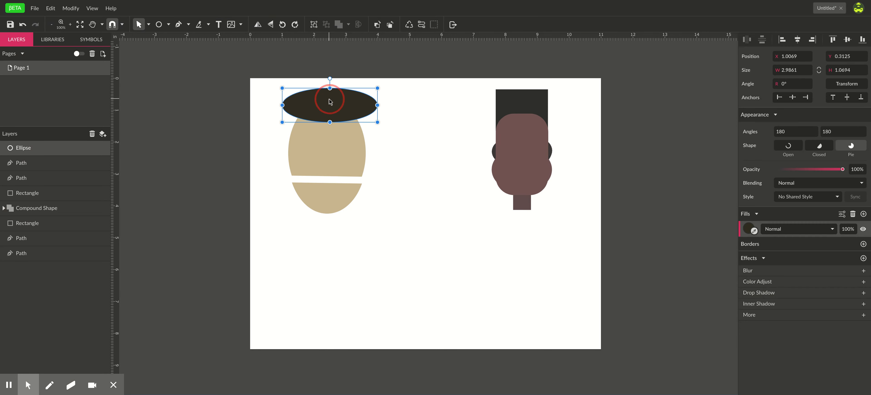
pyautogui.click(421, 163)
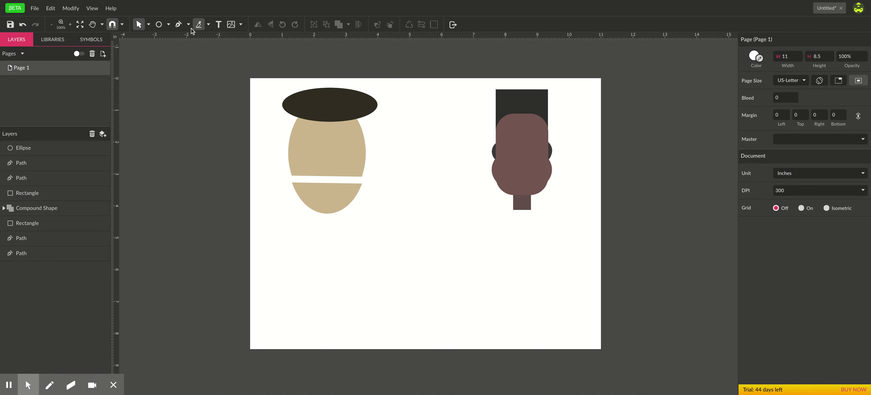
# Draw a small ellipse about 0.43 by 0.39 in on the upper face and fill it black #000000
pyautogui.click(159, 27)
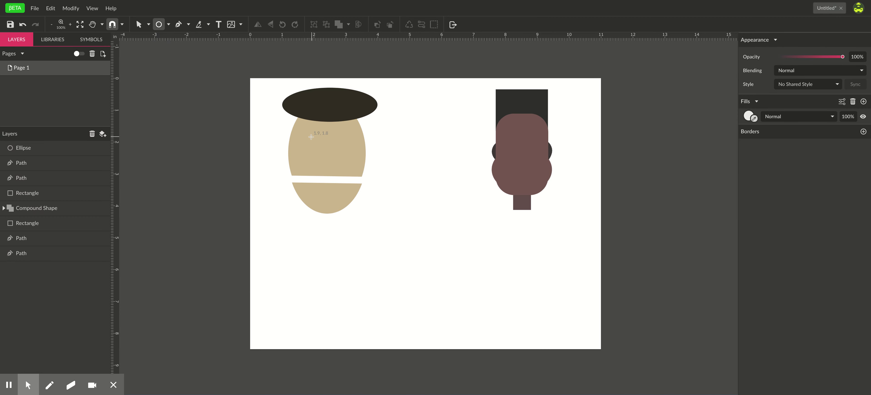
pyautogui.moveTo(305, 134); pyautogui.dragTo(318, 146)
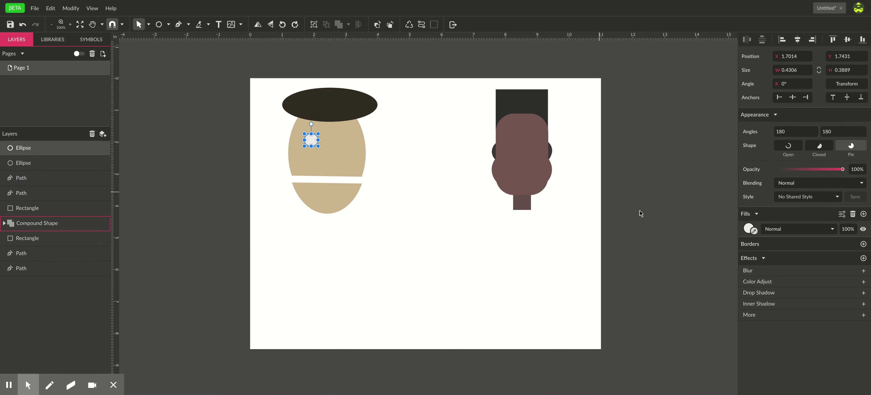
pyautogui.click(748, 229)
pyautogui.moveTo(752, 266); pyautogui.dragTo(727, 317)
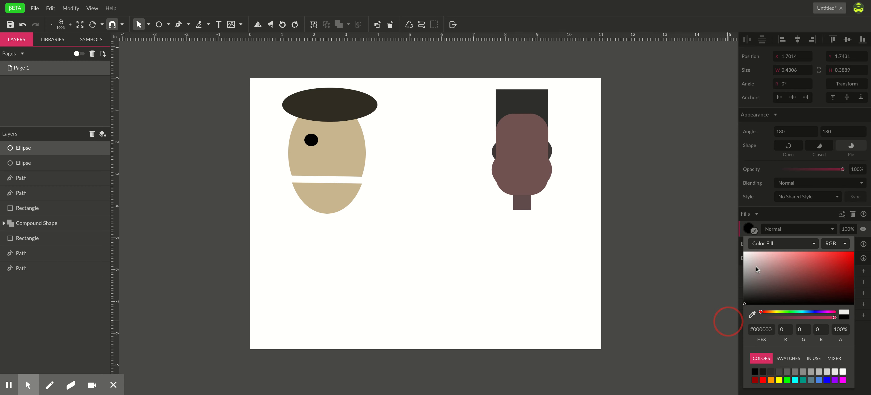
pyautogui.click(311, 140)
# Move the small black ellipse onto the empty page to the right of the head and convert it to a path
pyautogui.scroll(5, 311, 138)
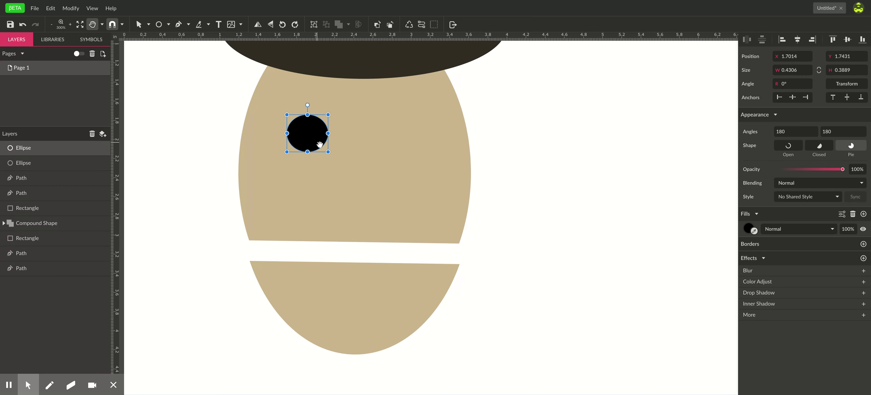
pyautogui.moveTo(307, 133); pyautogui.dragTo(493, 165)
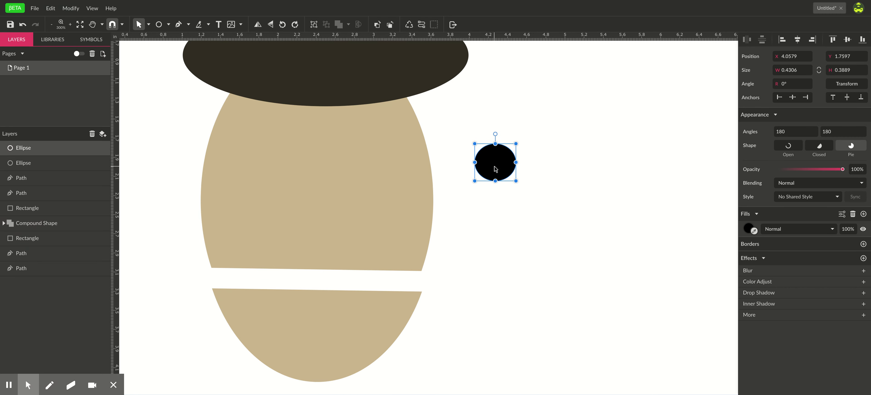
pyautogui.click(422, 29)
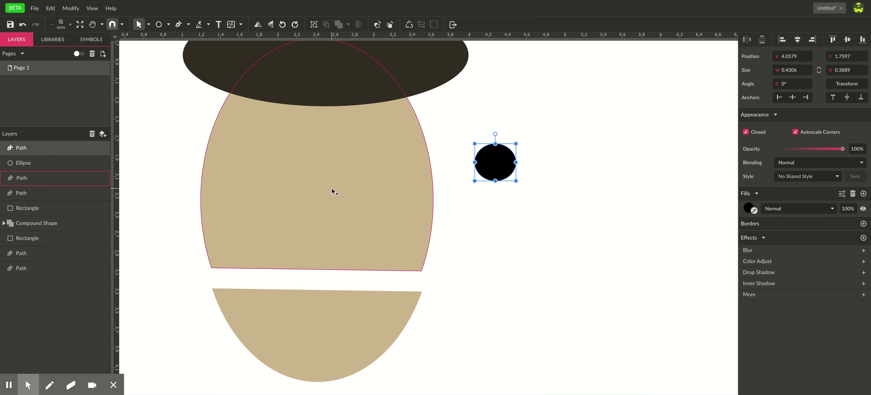
# Use Subselect to change the leftmost and rightmost anchor points of the black path to Straight joints
pyautogui.click(148, 25)
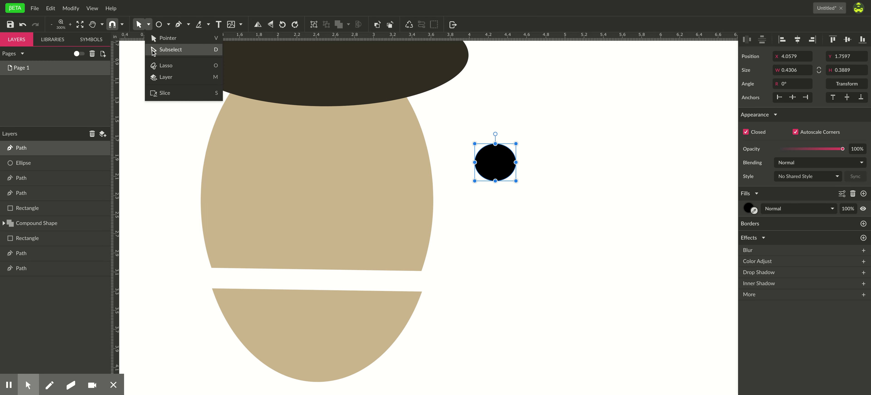
pyautogui.click(182, 52)
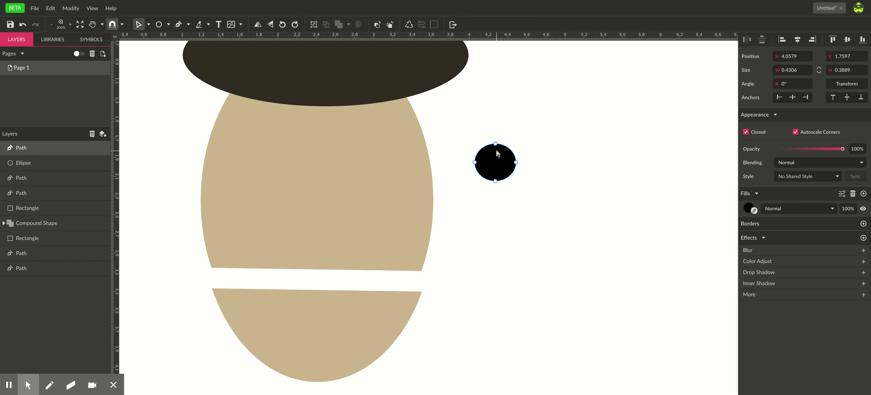
pyautogui.moveTo(498, 146); pyautogui.dragTo(497, 138)
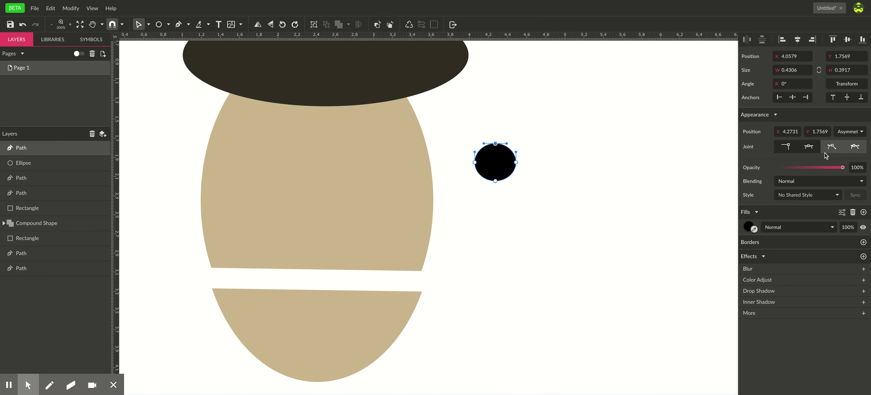
pyautogui.click(527, 168)
pyautogui.click(481, 166)
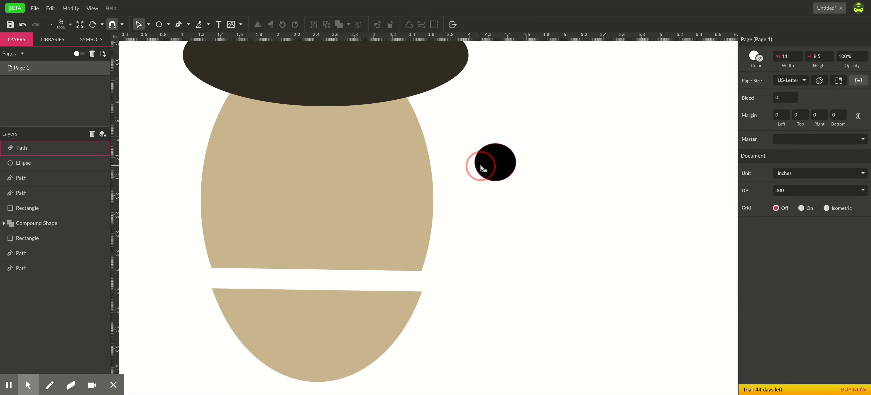
pyautogui.click(475, 163)
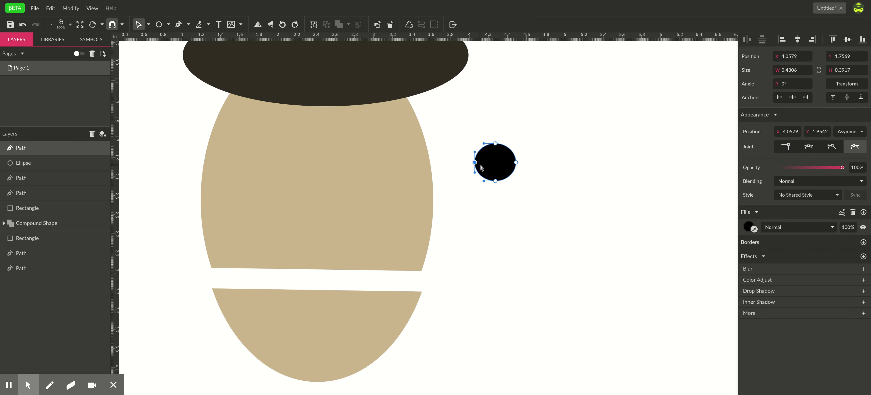
pyautogui.click(786, 149)
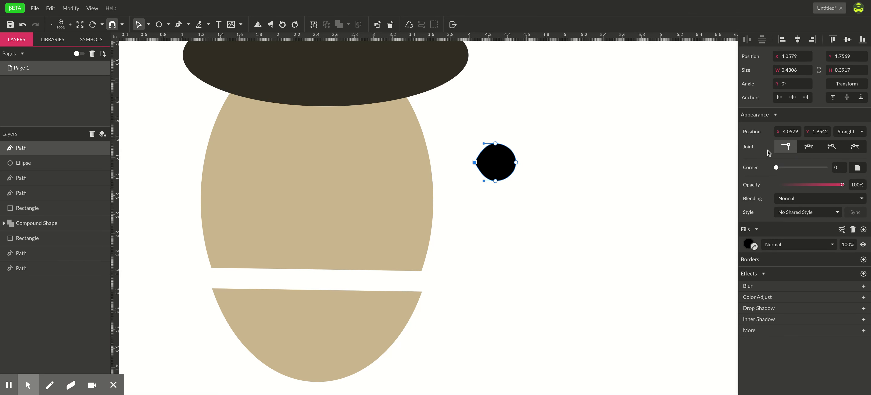
pyautogui.click(515, 163)
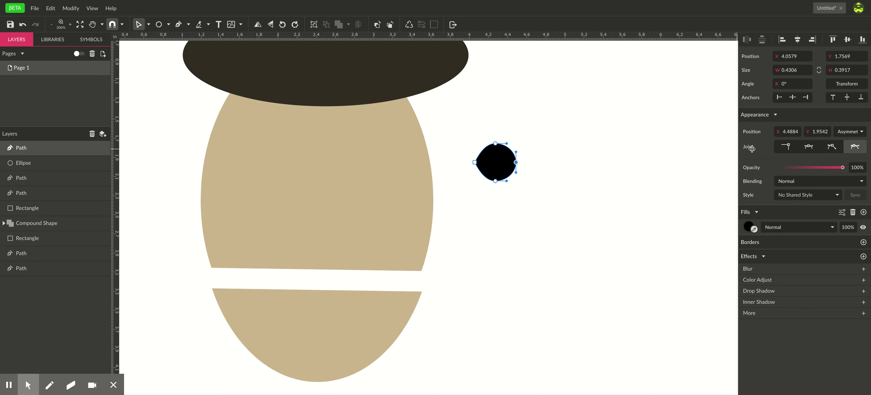
pyautogui.click(786, 149)
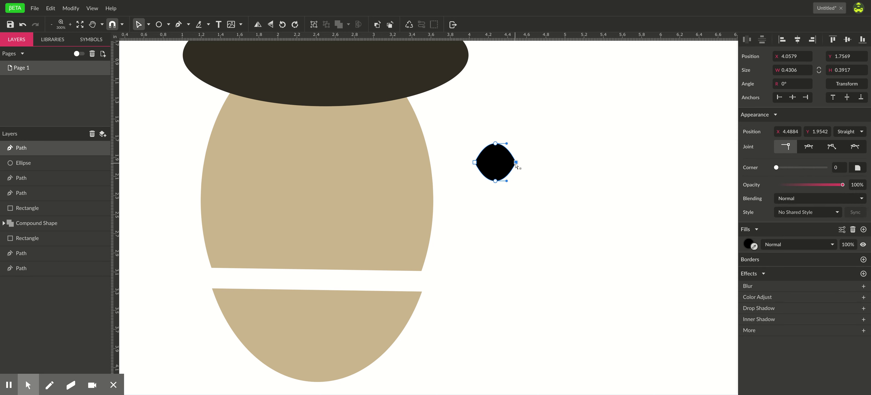
# Reposition the black path's anchor points to form an almond eye shape about 0.71 in wide and 0.28 in high
pyautogui.moveTo(516, 165)
pyautogui.mouseDown()
pyautogui.moveTo(531, 164)
pyautogui.moveTo(471, 163)
pyautogui.moveTo(501, 169)
pyautogui.mouseUp()
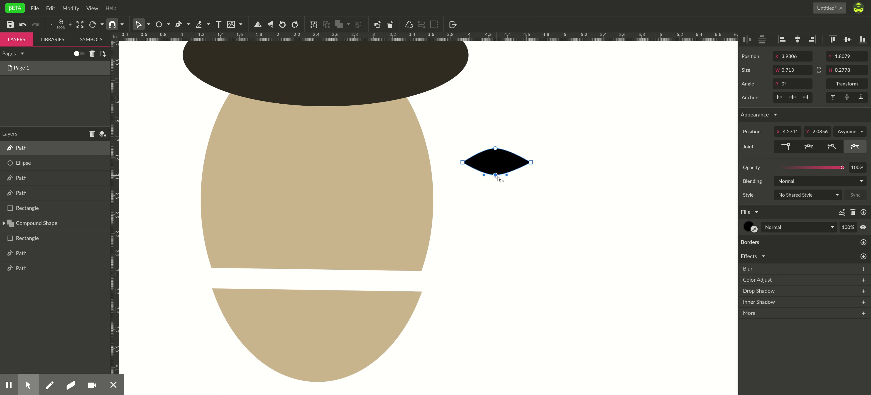
pyautogui.click(597, 190)
pyautogui.click(499, 166)
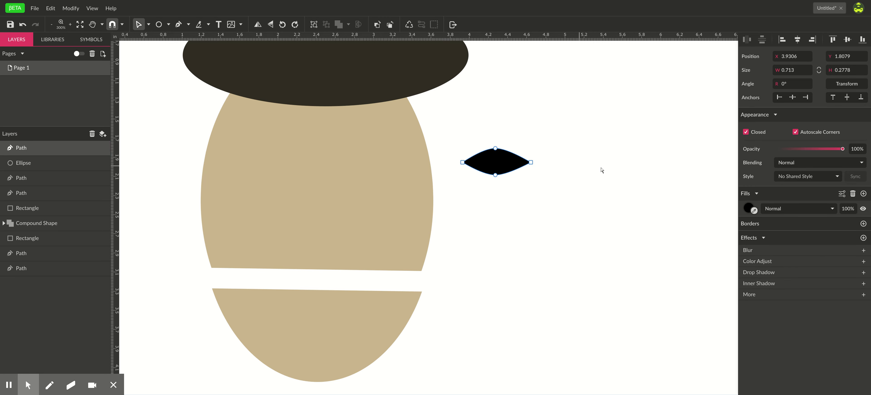
# Fill the almond eye shape with light grey #CECCCC
pyautogui.click(749, 212)
pyautogui.moveTo(754, 257)
pyautogui.mouseDown()
pyautogui.moveTo(737, 251)
pyautogui.moveTo(744, 238)
pyautogui.mouseUp()
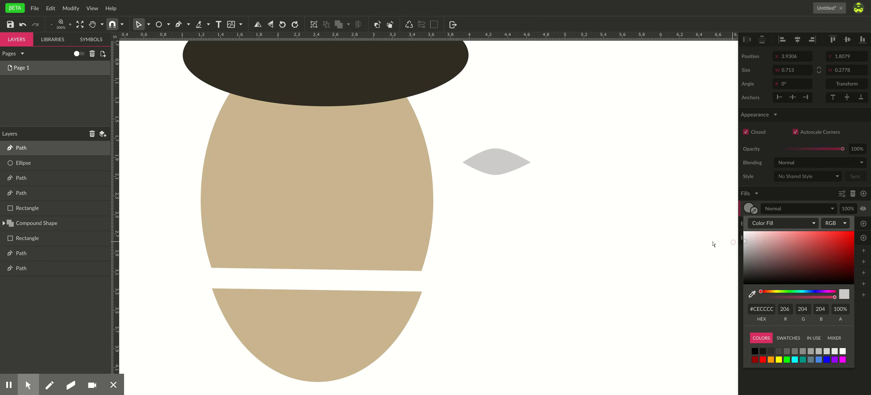
pyautogui.click(612, 215)
pyautogui.click(161, 26)
pyautogui.click(169, 24)
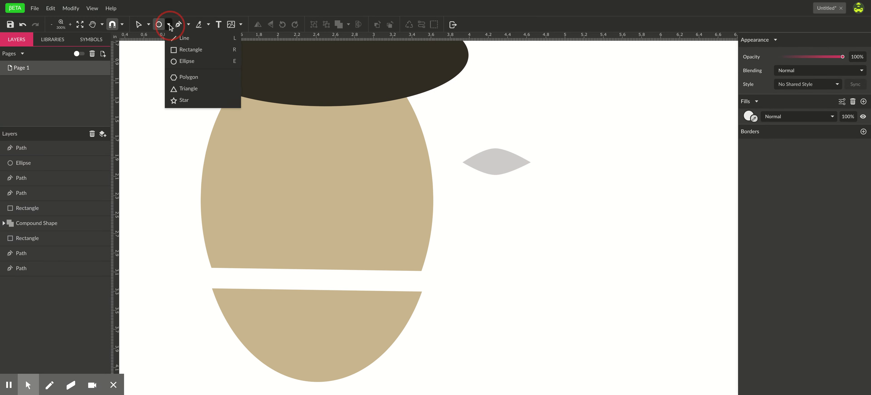
pyautogui.click(163, 25)
pyautogui.click(139, 24)
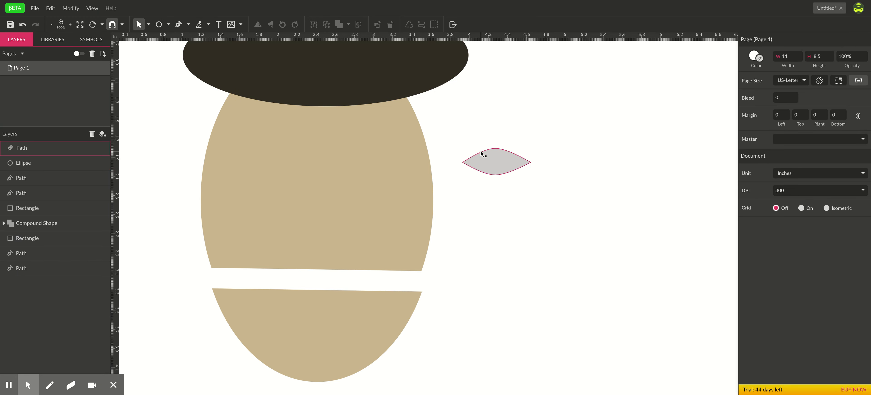
# Draw a pupil ellipse about 0.18 by 0.16 in inside the almond eye and fill it with black #000000
pyautogui.click(159, 25)
pyautogui.moveTo(485, 153); pyautogui.dragTo(502, 169)
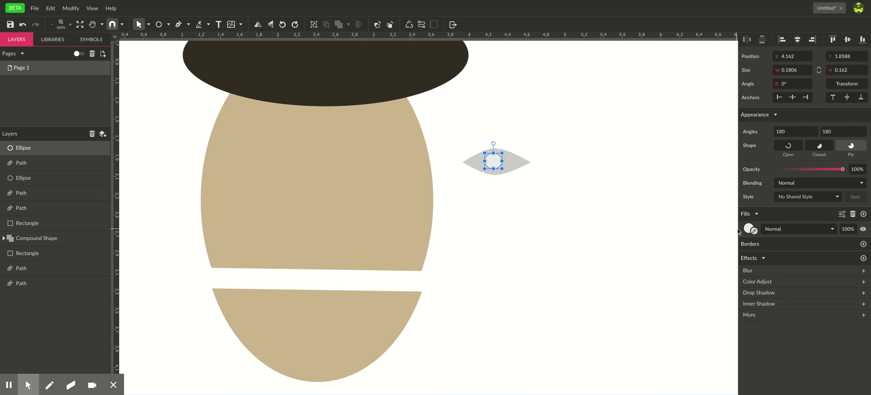
pyautogui.click(748, 230)
pyautogui.moveTo(744, 260); pyautogui.dragTo(733, 316)
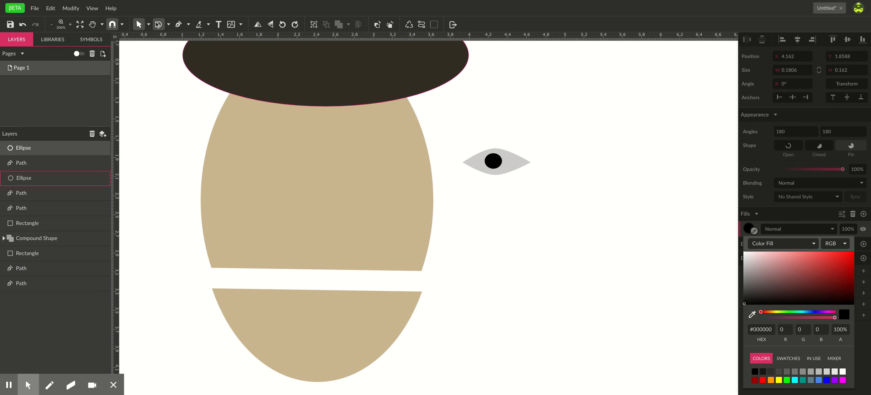
pyautogui.click(148, 24)
pyautogui.click(466, 126)
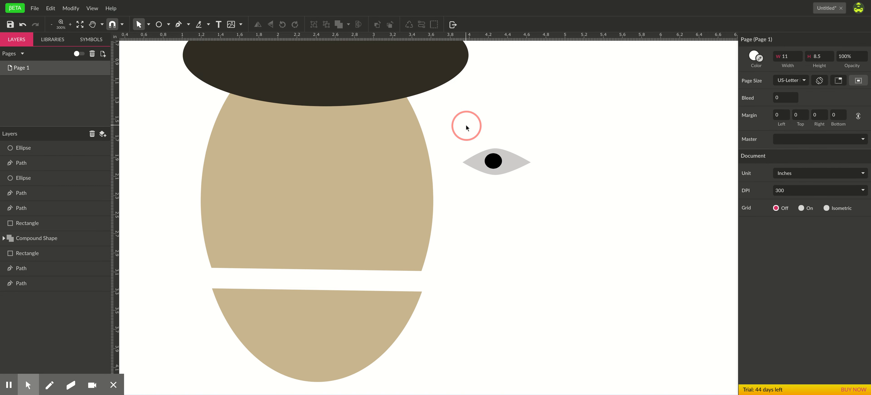
# Scale the eye and pupil together to about 0.48 by 0.19 in and place them on the upper face with a duplicate as the second eye
pyautogui.click(464, 133)
pyautogui.moveTo(464, 134); pyautogui.dragTo(540, 206)
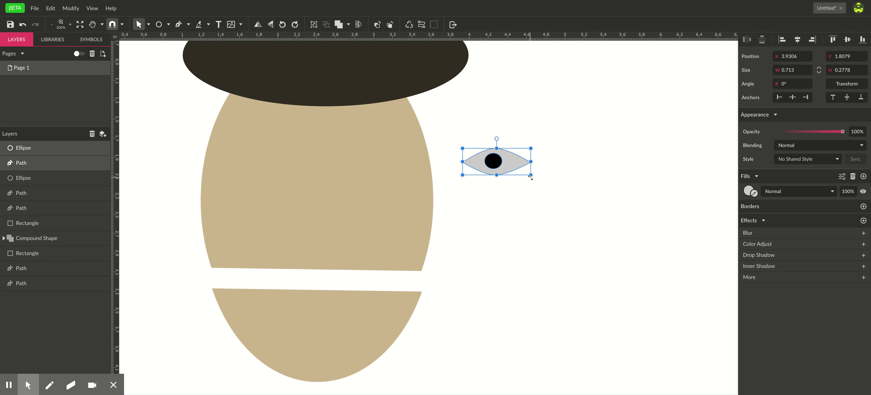
pyautogui.moveTo(530, 176); pyautogui.dragTo(262, 151)
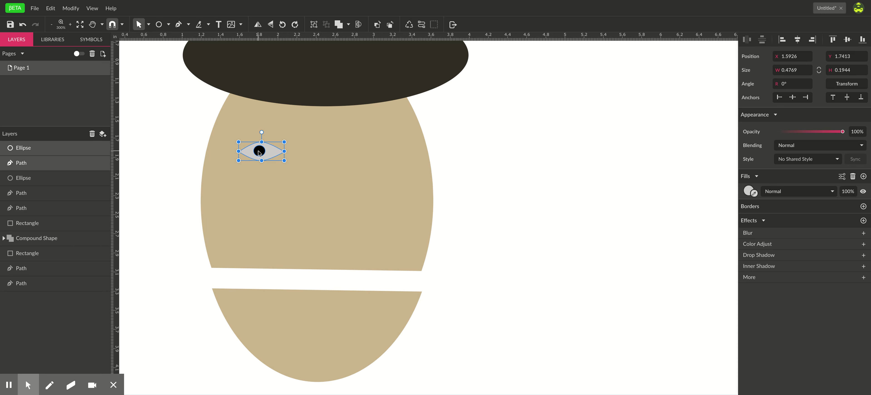
pyautogui.moveTo(259, 153); pyautogui.dragTo(369, 154)
pyautogui.click(501, 172)
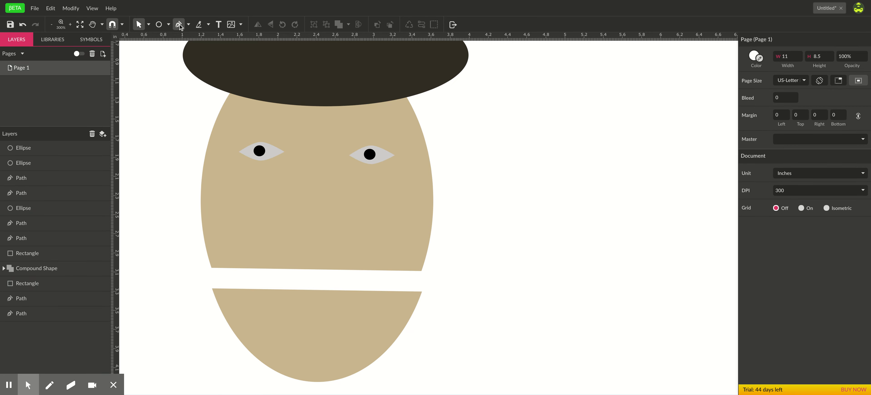
# Draw a vertical line about 1.16 in long on the empty page beside the head and set its border to 2 pt
pyautogui.click(169, 24)
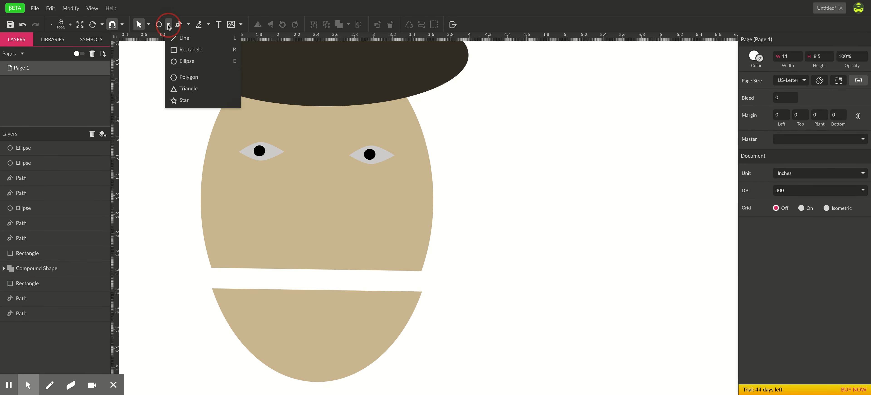
pyautogui.click(175, 38)
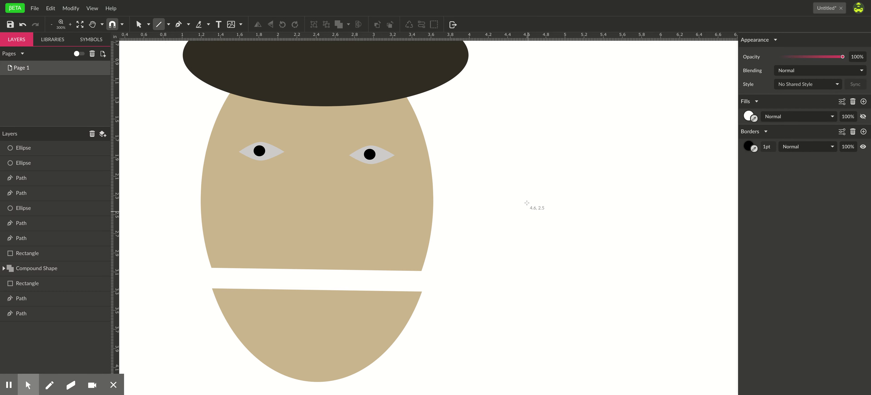
pyautogui.moveTo(504, 129); pyautogui.dragTo(504, 239)
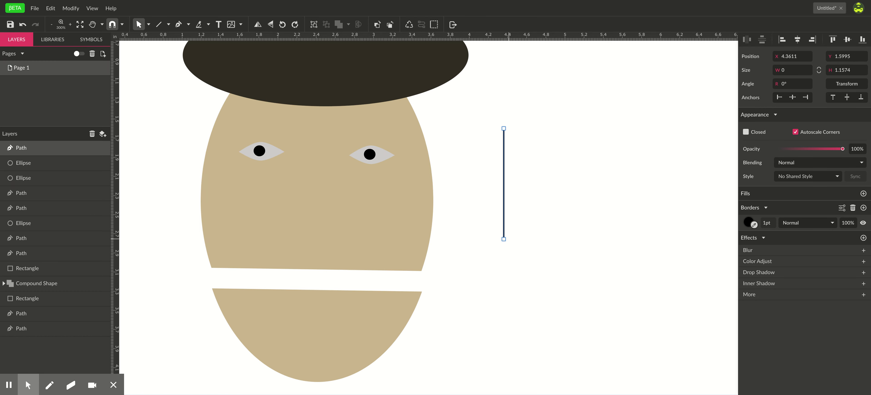
pyautogui.click(766, 225)
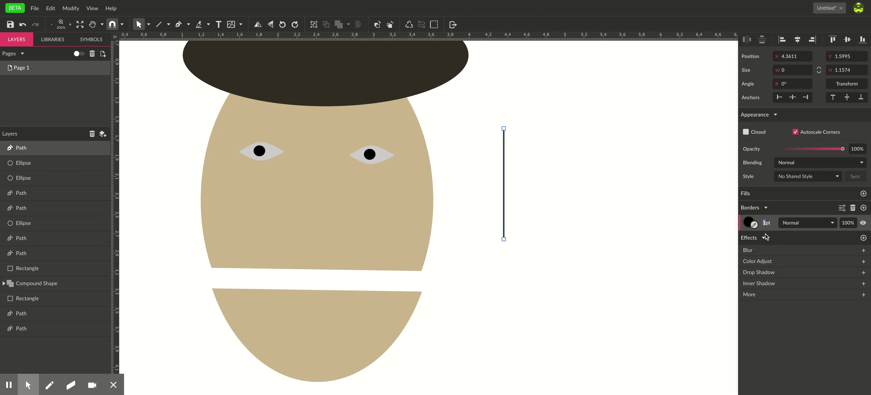
pyautogui.write('2')
pyautogui.click(542, 191)
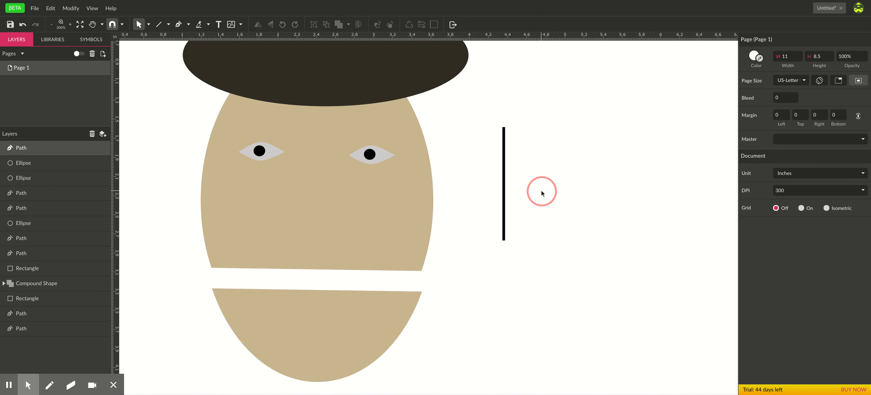
# Use Subselect to add an anchor point on the lower part of the vertical line, at about Y 2.50 in
pyautogui.click(506, 185)
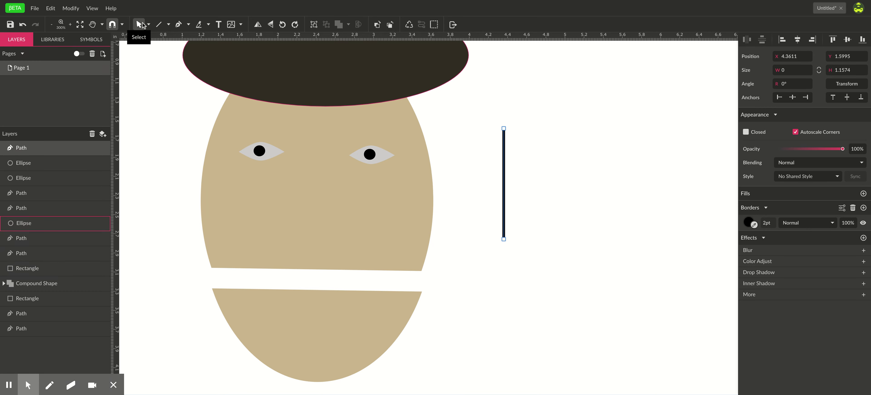
pyautogui.click(149, 24)
pyautogui.click(163, 49)
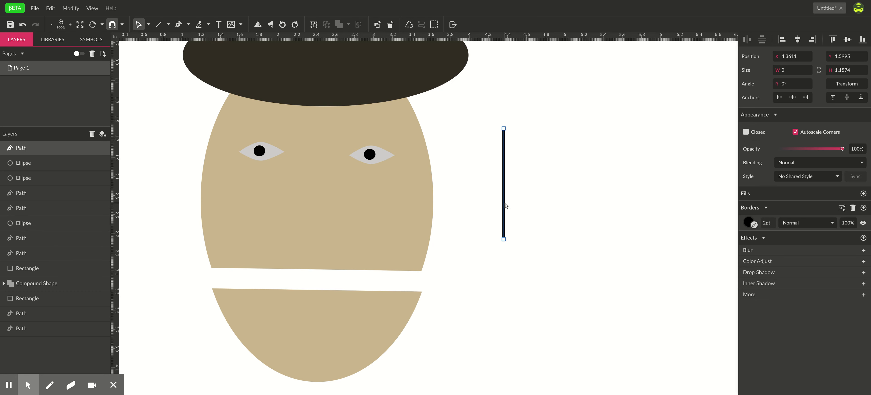
pyautogui.press('space')
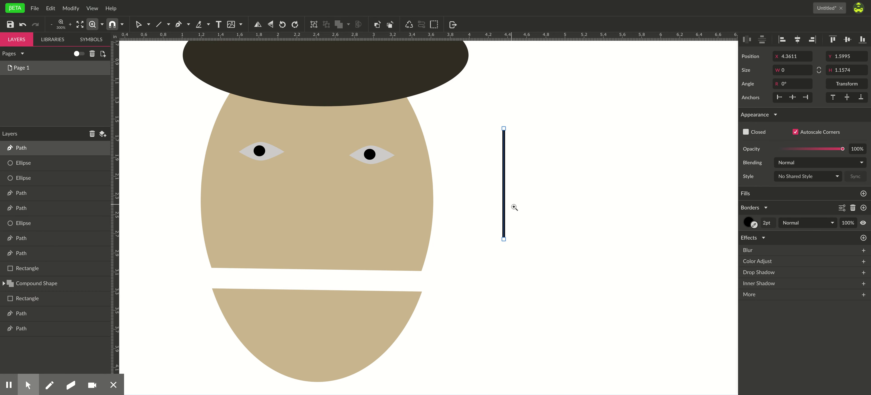
pyautogui.keyDown('super'); pyautogui.click(509, 205); pyautogui.keyUp('super')
pyautogui.keyDown('super'); pyautogui.click(509, 204); pyautogui.keyUp('super')
pyautogui.keyDown('super'); pyautogui.click(510, 204); pyautogui.keyUp('super')
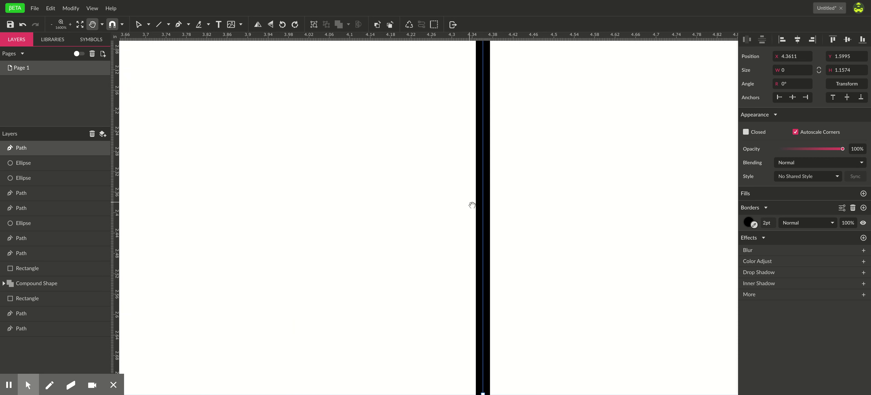
pyautogui.moveTo(424, 201); pyautogui.dragTo(423, 201)
pyautogui.click(139, 25)
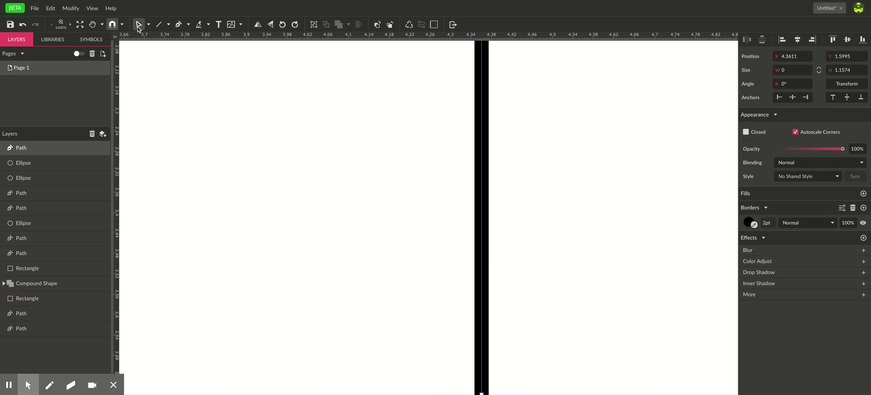
pyautogui.click(483, 265)
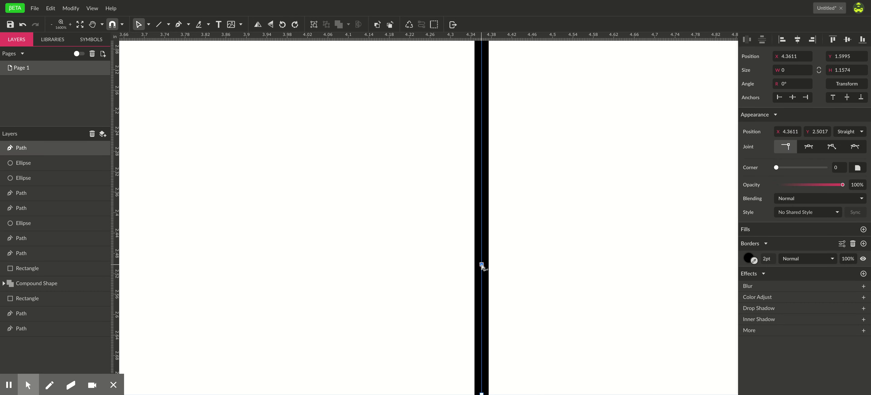
# Move the new anchor point about 0.30 in to the right so the line bends into an angular nose
pyautogui.moveTo(482, 265); pyautogui.dragTo(574, 278)
pyautogui.scroll(-2, 556, 285)
pyautogui.moveTo(536, 310); pyautogui.dragTo(536, 304)
pyautogui.click(577, 278)
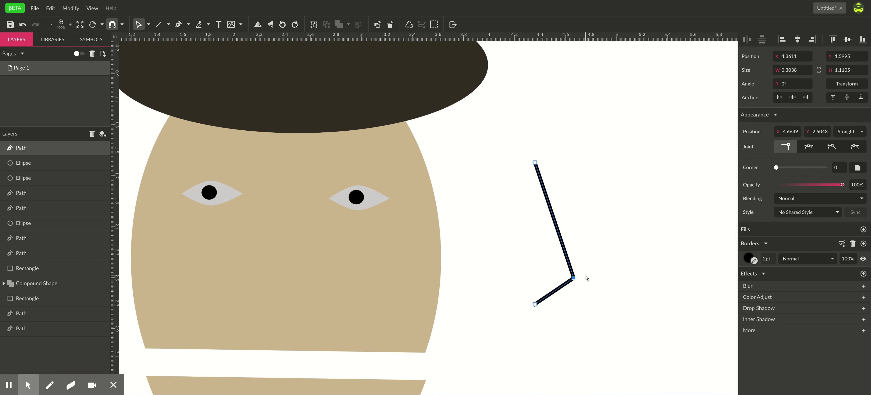
# Make the bend anchor a Mirrored joint with handles shaping a rounded nose tip, and add an anchor on the straight segment above it
pyautogui.click(574, 280)
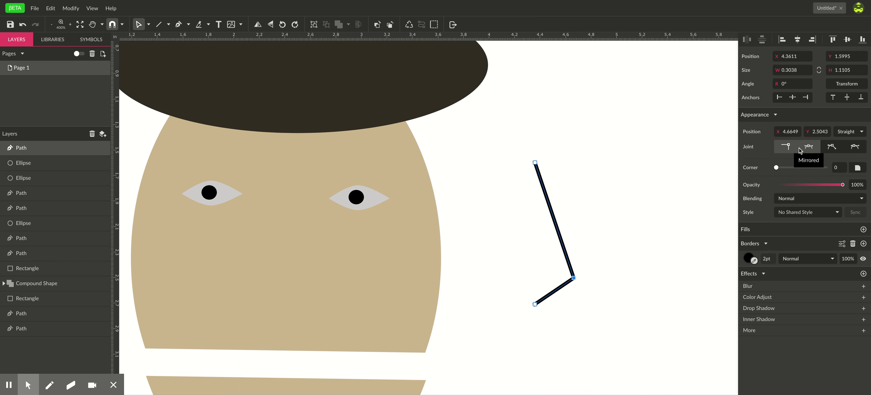
pyautogui.click(808, 147)
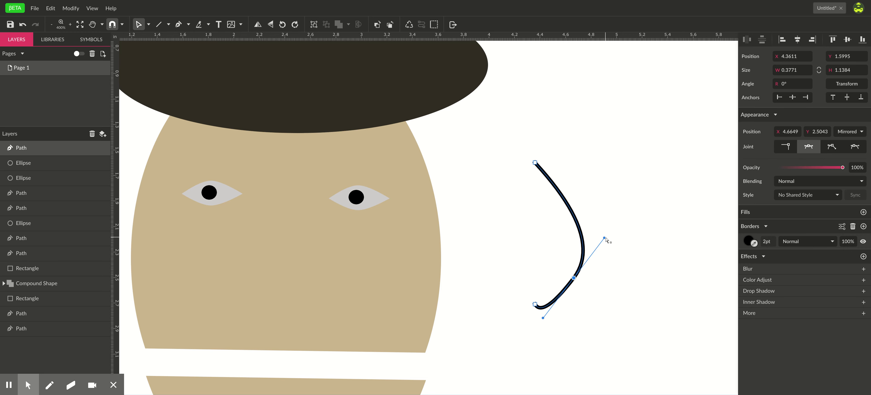
pyautogui.moveTo(605, 239); pyautogui.dragTo(562, 240)
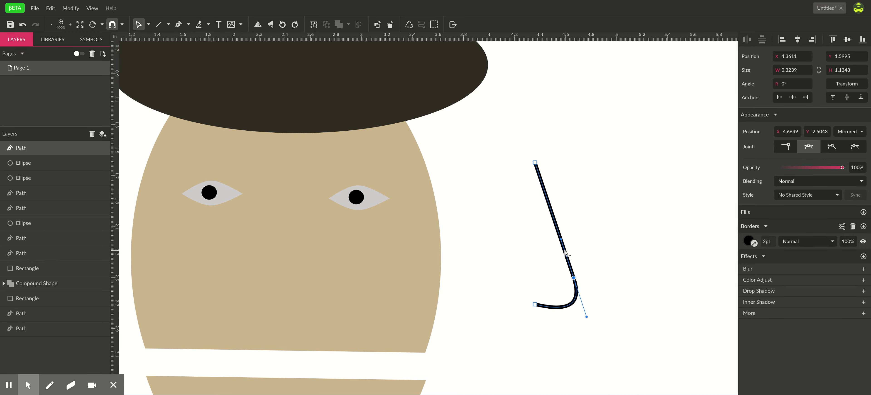
pyautogui.click(562, 240)
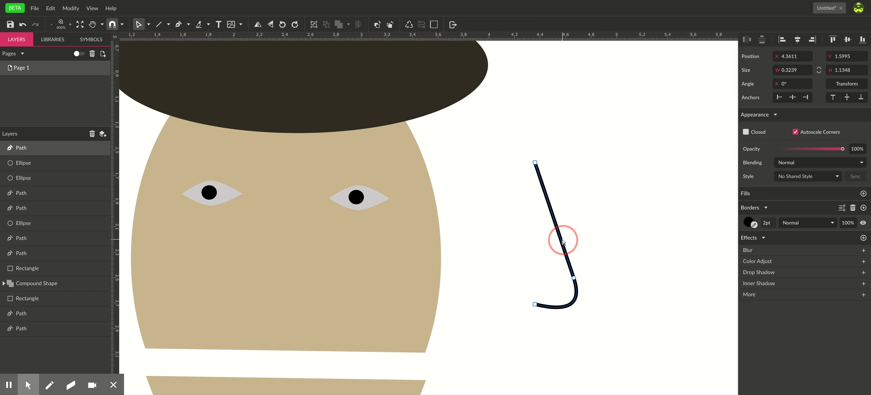
pyautogui.click(598, 272)
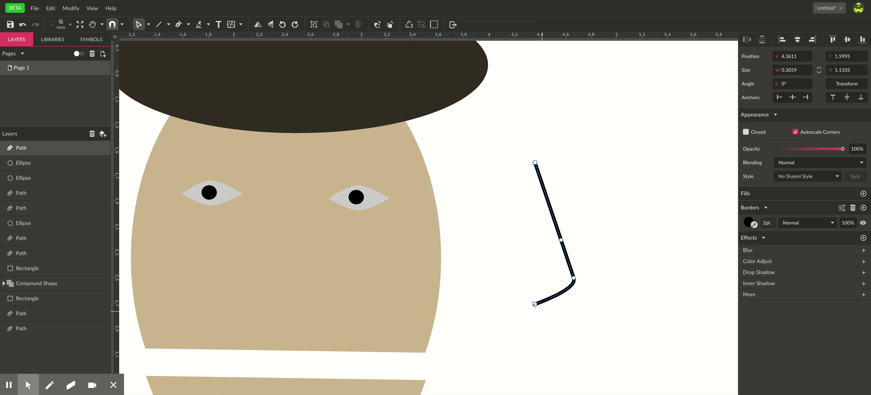
# Scale the nose path to about 0.22 by 0.81 in and move it onto the face between and below the eyes
pyautogui.click(147, 24)
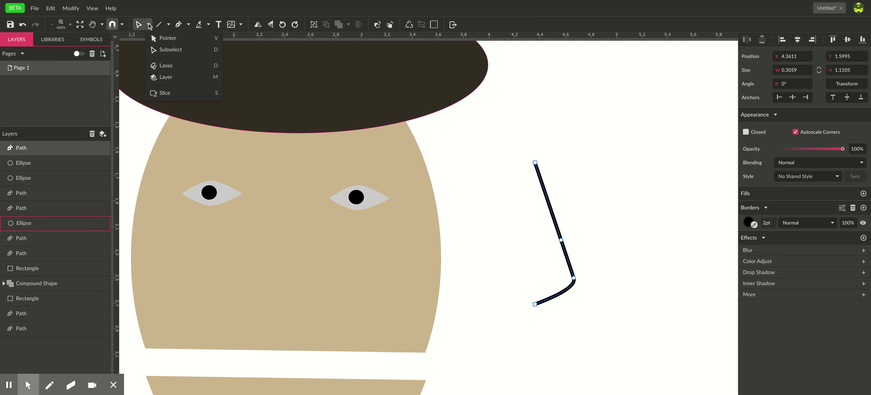
pyautogui.click(152, 39)
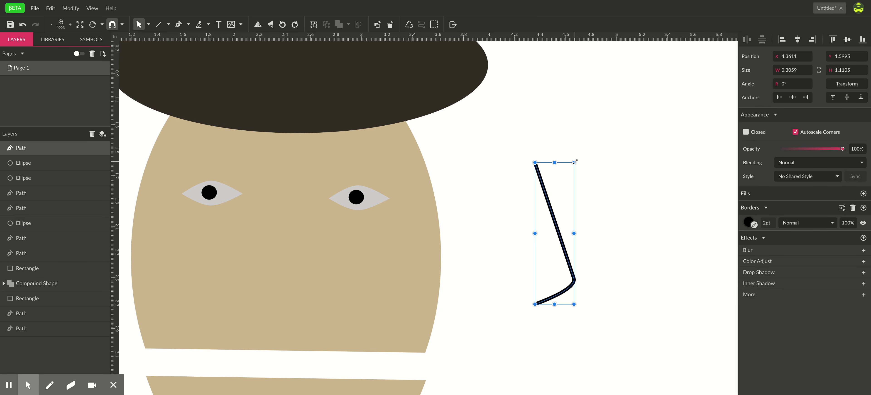
pyautogui.moveTo(574, 161); pyautogui.dragTo(562, 201)
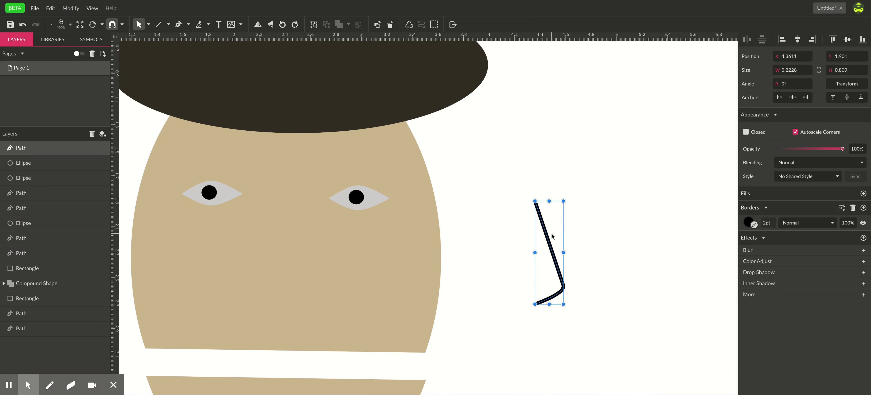
pyautogui.click(558, 208)
pyautogui.click(552, 249)
pyautogui.moveTo(552, 249); pyautogui.dragTo(289, 245)
pyautogui.click(519, 288)
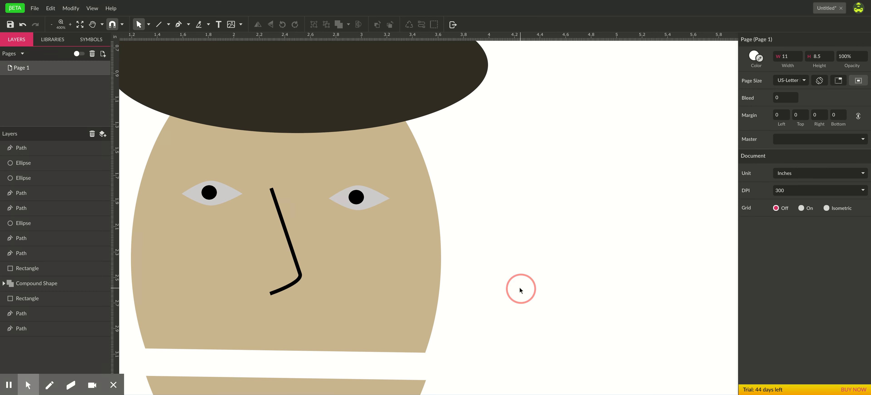
# Draw a neck rectangle about 0.30 by 0.47 in and position it at the bottom of the chin
pyautogui.press('space')
pyautogui.scroll(-2, 515, 300)
pyautogui.moveTo(513, 297); pyautogui.dragTo(493, 210)
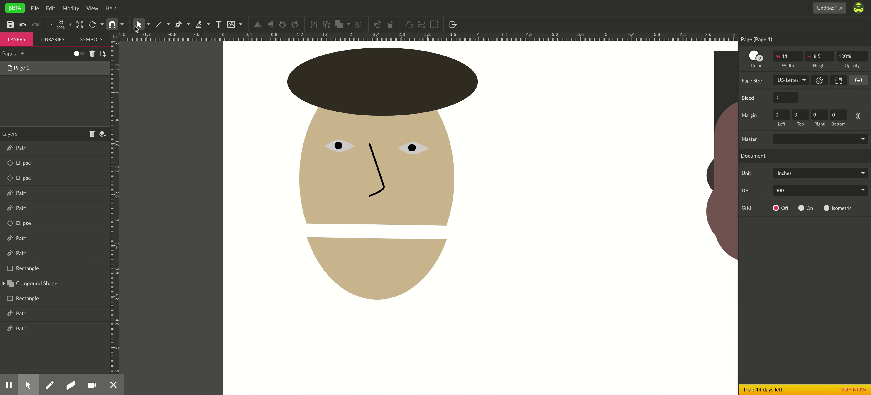
pyautogui.click(168, 25)
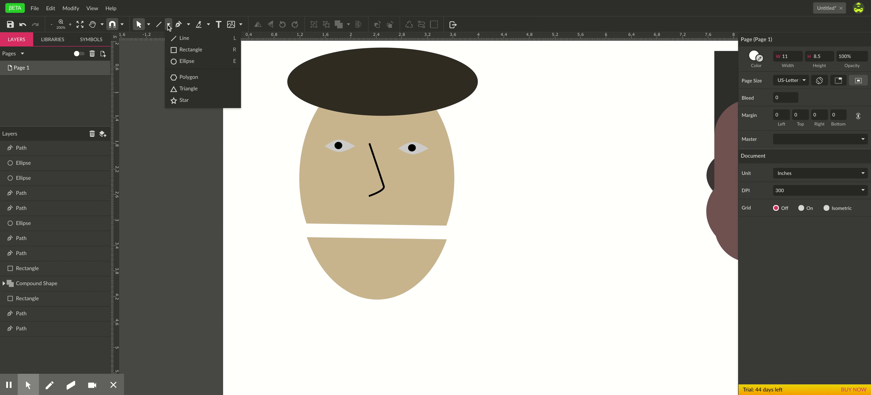
pyautogui.click(187, 49)
pyautogui.moveTo(382, 312); pyautogui.dragTo(363, 282)
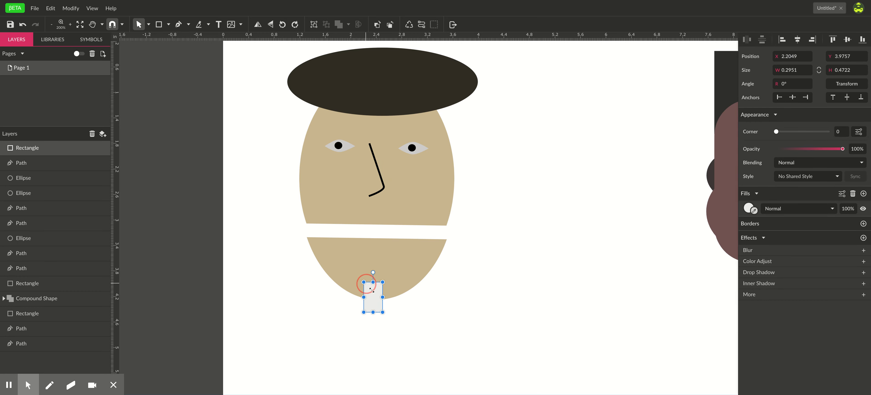
pyautogui.click(376, 308)
pyautogui.moveTo(376, 307); pyautogui.dragTo(378, 312)
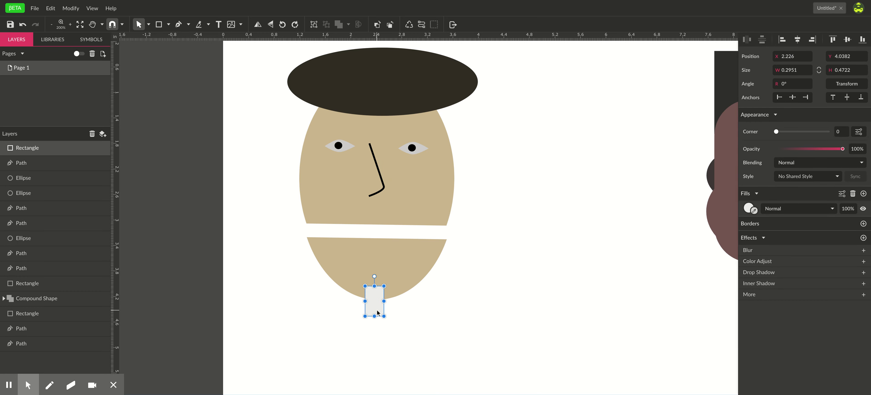
# Fill the neck rectangle with the tan color sampled from the lower face
pyautogui.click(754, 211)
pyautogui.click(399, 263)
pyautogui.click(467, 302)
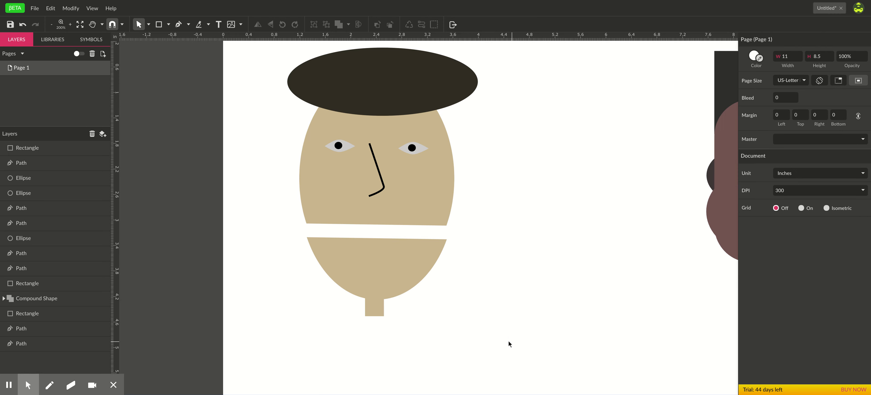
# Draw a torso rectangle about 2.62 by 3.03 in just below the neck and shift it slightly to the right
pyautogui.press('h')
pyautogui.scroll(-1, 483, 335)
pyautogui.moveTo(506, 351); pyautogui.dragTo(488, 255)
pyautogui.press('v')
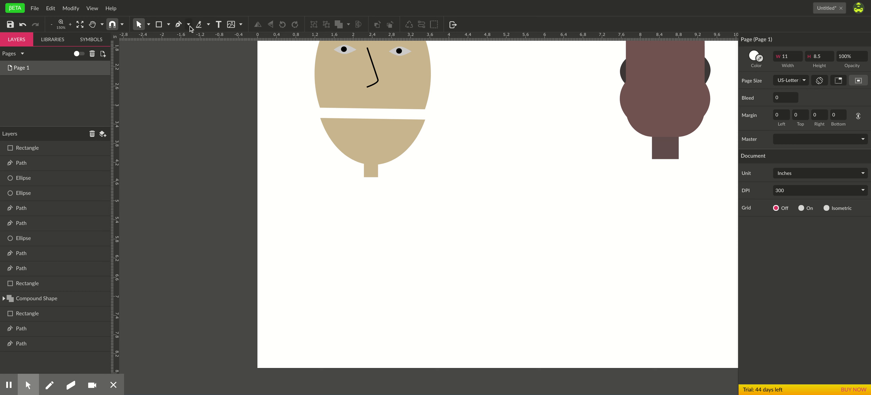
pyautogui.click(159, 25)
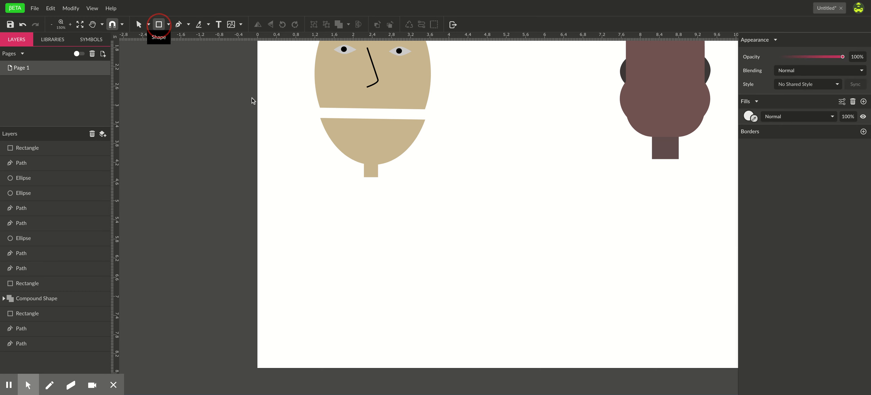
pyautogui.moveTo(306, 183); pyautogui.dragTo(433, 326)
pyautogui.moveTo(404, 296); pyautogui.dragTo(410, 296)
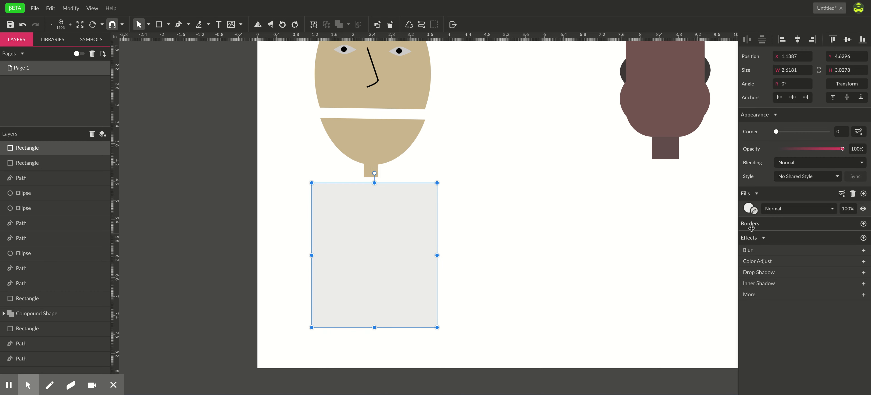
# Change the torso rectangle's fill to a strong medium red
pyautogui.click(750, 207)
pyautogui.click(771, 249)
pyautogui.click(804, 275)
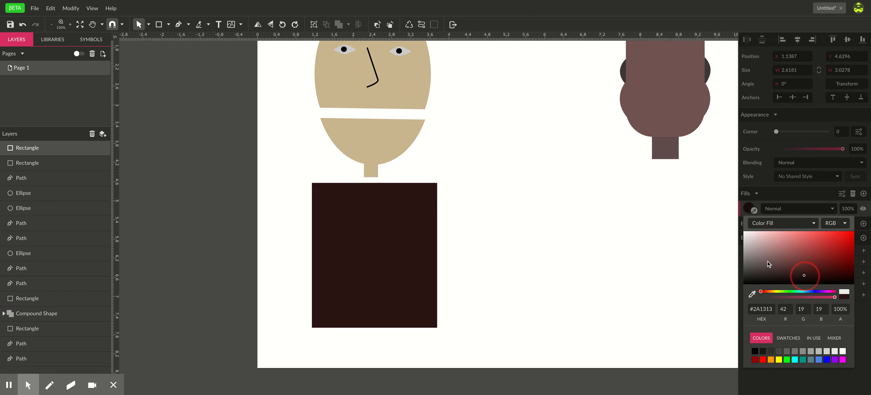
pyautogui.moveTo(821, 257); pyautogui.dragTo(823, 255)
pyautogui.click(440, 257)
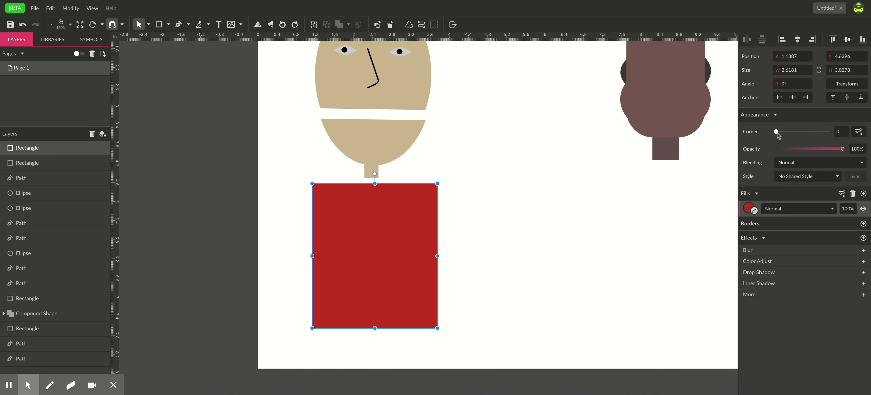
# Round the torso rectangle's corners to about 0.80 in and turn off uniform corners for it
pyautogui.moveTo(777, 132); pyautogui.dragTo(808, 132)
pyautogui.click(861, 133)
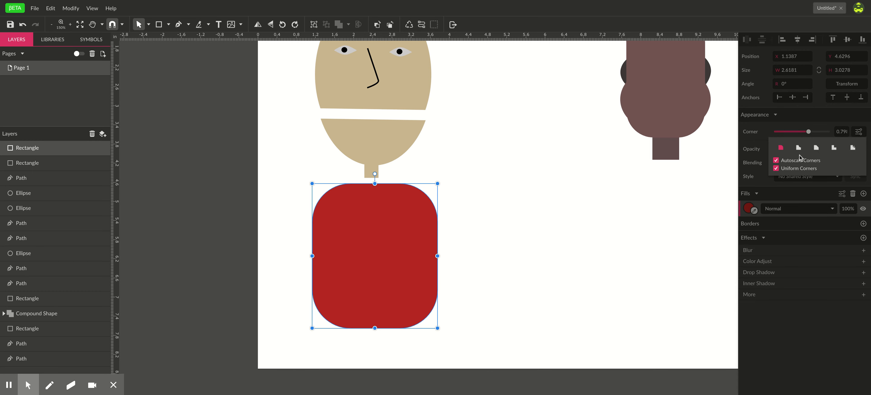
pyautogui.click(776, 169)
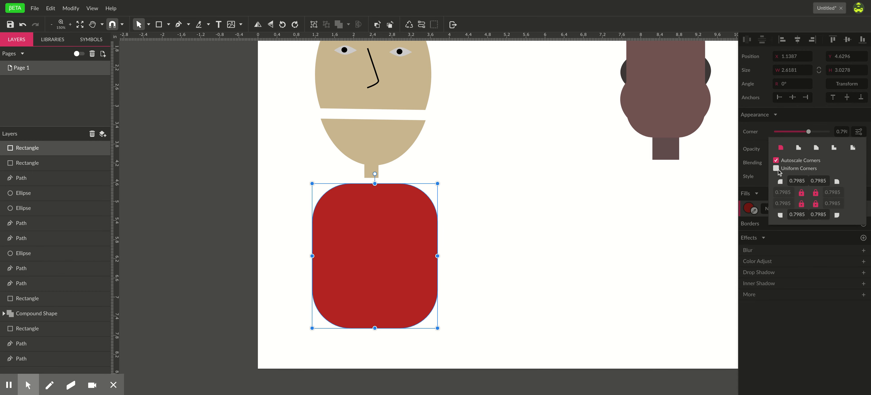
pyautogui.click(513, 196)
pyautogui.click(416, 239)
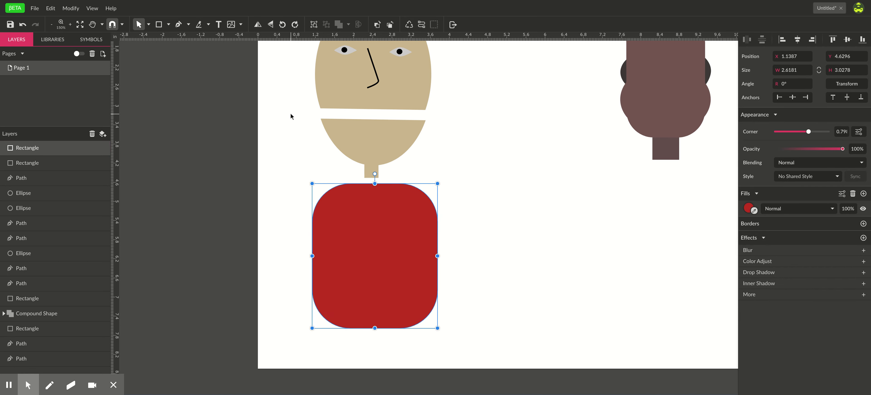
# With Subselect, square off the torso's two bottom corners and round its top corners further to about 0.97 in
pyautogui.click(149, 24)
pyautogui.click(153, 50)
pyautogui.click(148, 24)
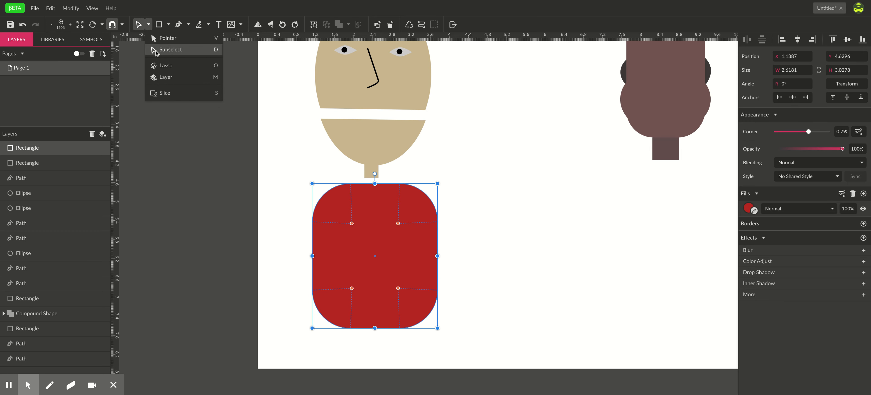
pyautogui.click(858, 132)
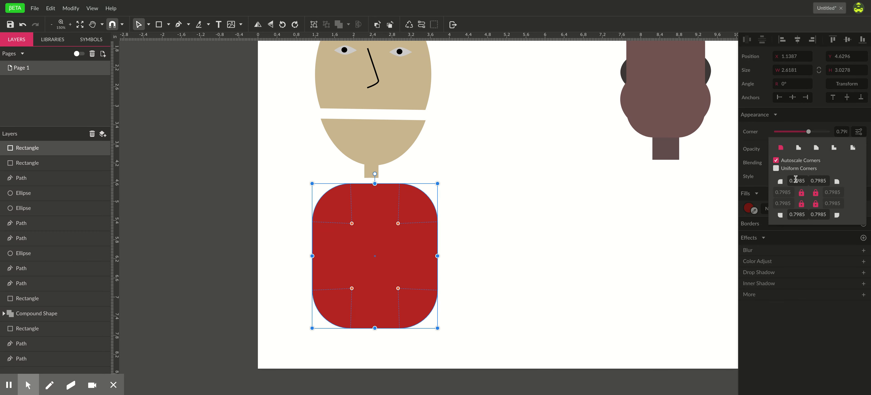
pyautogui.click(149, 25)
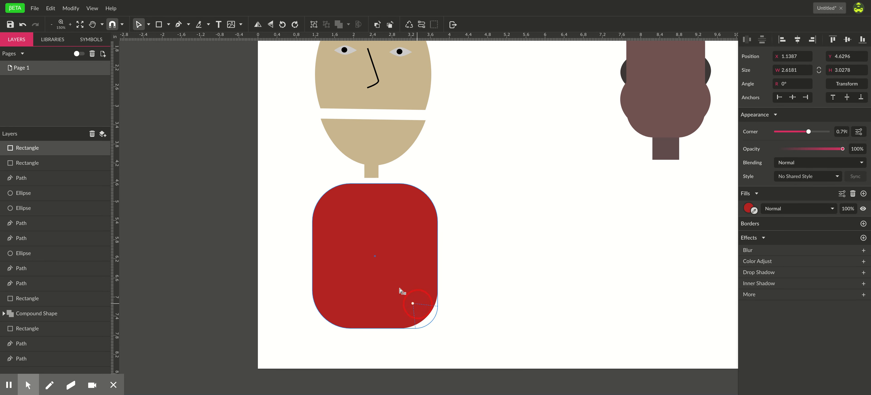
pyautogui.moveTo(398, 289); pyautogui.dragTo(433, 324)
pyautogui.moveTo(352, 288); pyautogui.dragTo(309, 330)
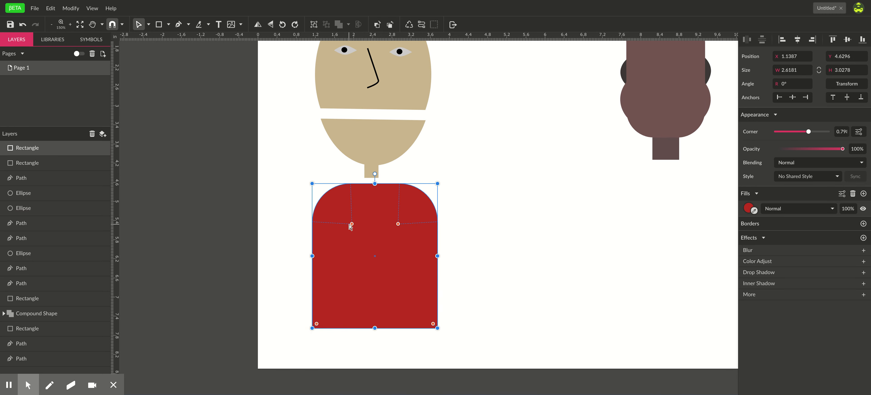
pyautogui.moveTo(350, 225); pyautogui.dragTo(388, 231)
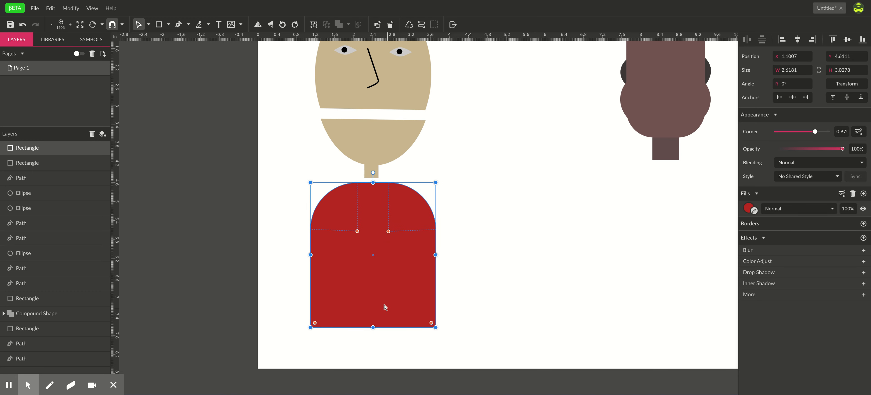
pyautogui.click(533, 267)
pyautogui.click(395, 273)
# Draw a red sleeve rectangle about 0.56 by 2.29 in beside the torso, round its ends fully and shift it slightly up
pyautogui.click(159, 24)
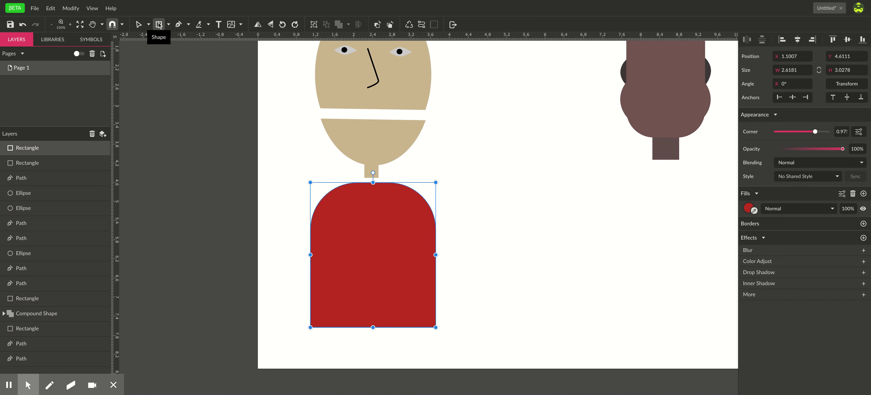
pyautogui.moveTo(484, 150); pyautogui.dragTo(511, 259)
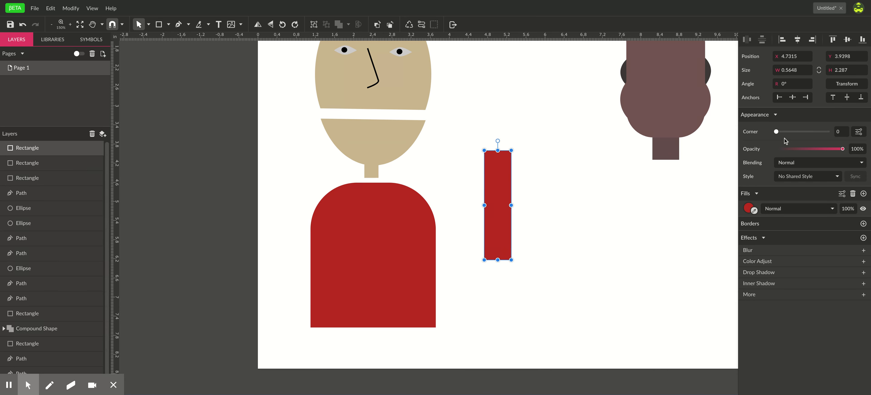
pyautogui.moveTo(777, 131); pyautogui.dragTo(828, 131)
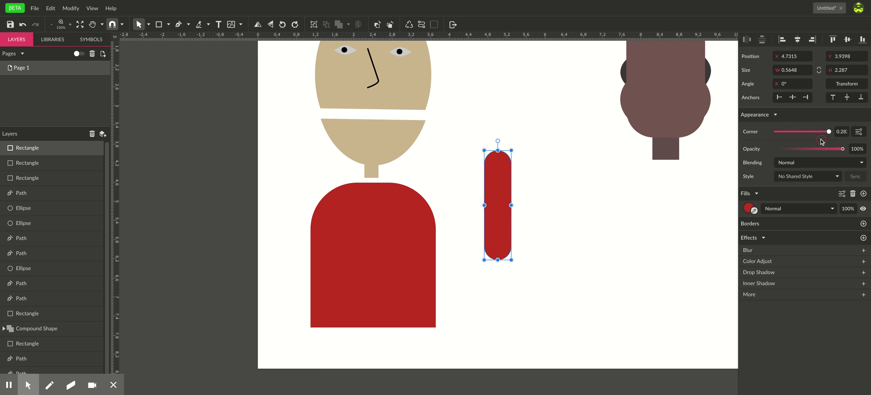
pyautogui.moveTo(508, 232); pyautogui.dragTo(503, 221)
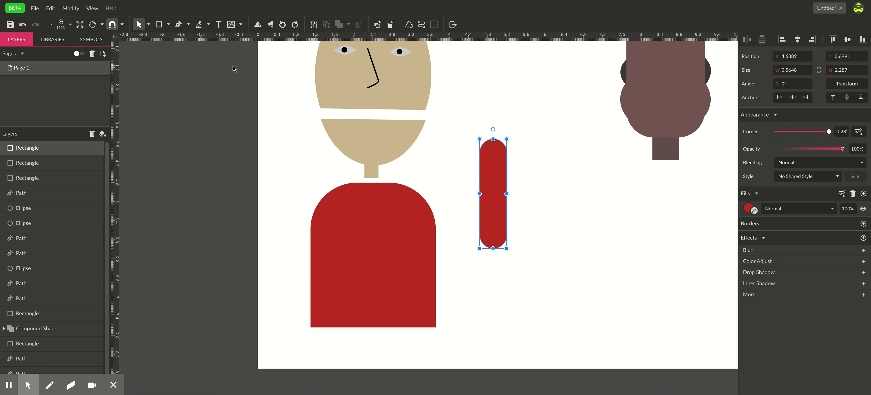
# Draw a hand rectangle about 0.49 by 0.78 in below the sleeve, fill it with the face's tan and round its corners
pyautogui.click(158, 24)
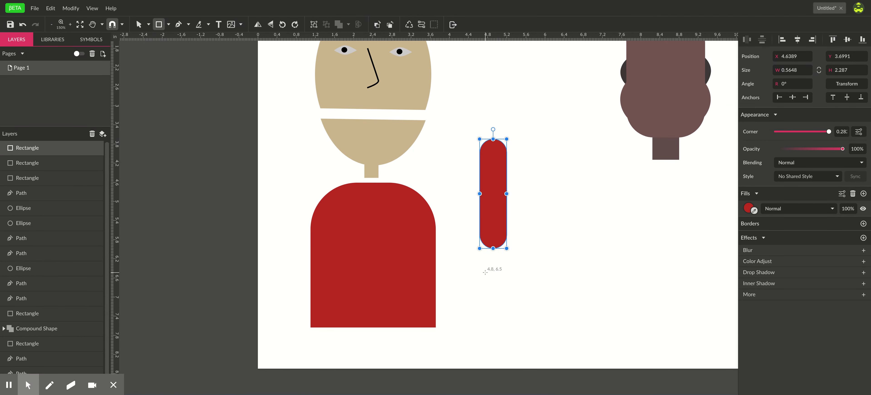
pyautogui.moveTo(478, 255)
pyautogui.mouseDown()
pyautogui.moveTo(501, 293)
pyautogui.moveTo(494, 275)
pyautogui.mouseUp()
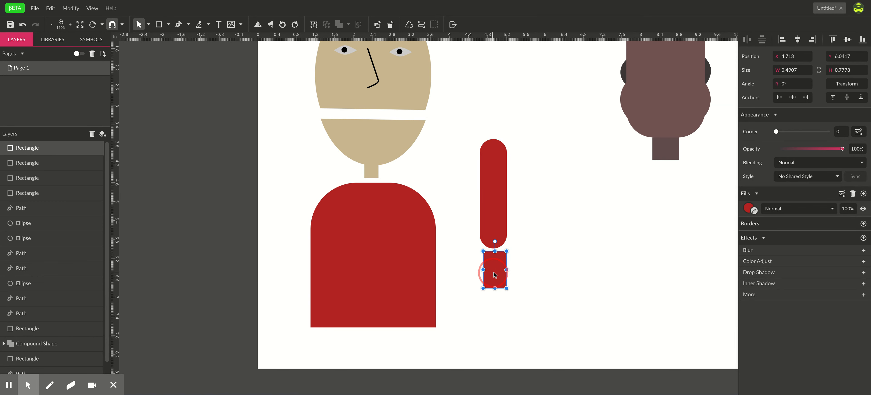
pyautogui.click(754, 212)
pyautogui.click(373, 143)
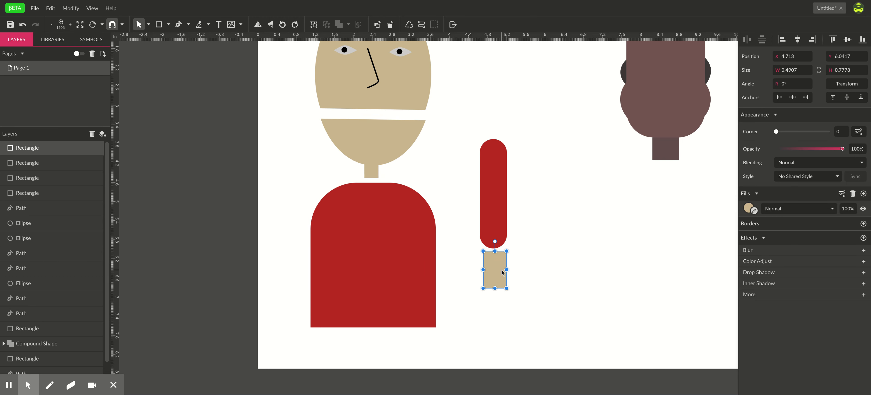
pyautogui.moveTo(776, 132); pyautogui.dragTo(828, 132)
pyautogui.click(609, 292)
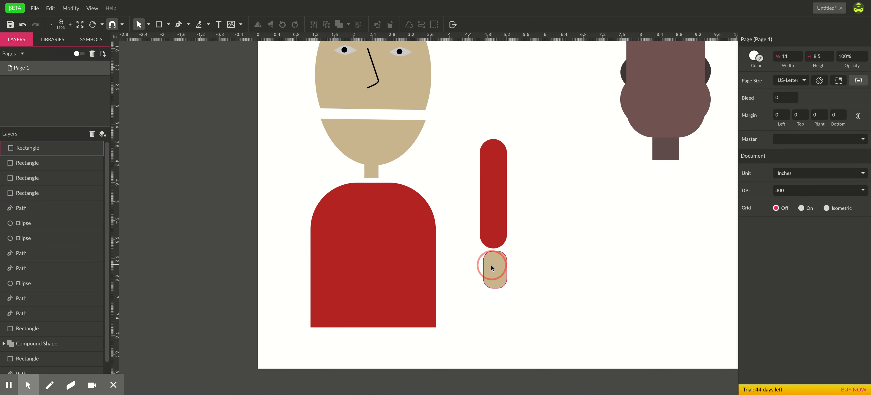
# Make a thumb about 0.20 by 0.32 in from a copy of the hand, place it on the hand's edge and darken its tan fill
pyautogui.moveTo(491, 265); pyautogui.dragTo(514, 260)
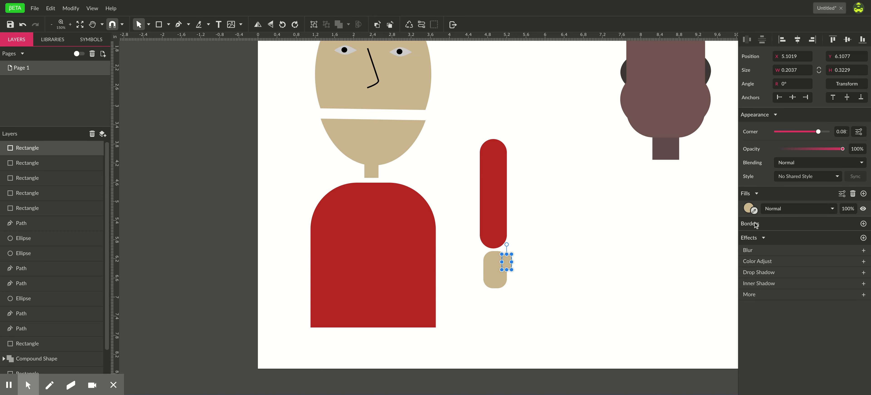
pyautogui.click(542, 261)
pyautogui.click(511, 259)
pyautogui.click(748, 209)
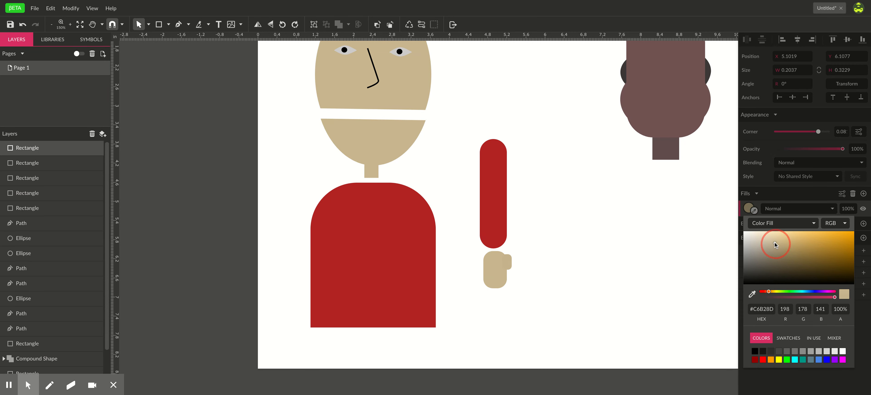
pyautogui.click(775, 244)
pyautogui.click(662, 301)
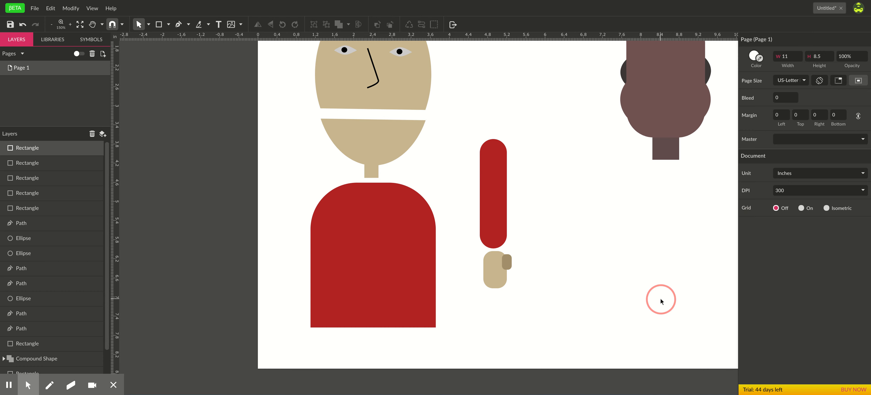
# Move the hand and thumb together up against the lower end of the sleeve
pyautogui.click(507, 271)
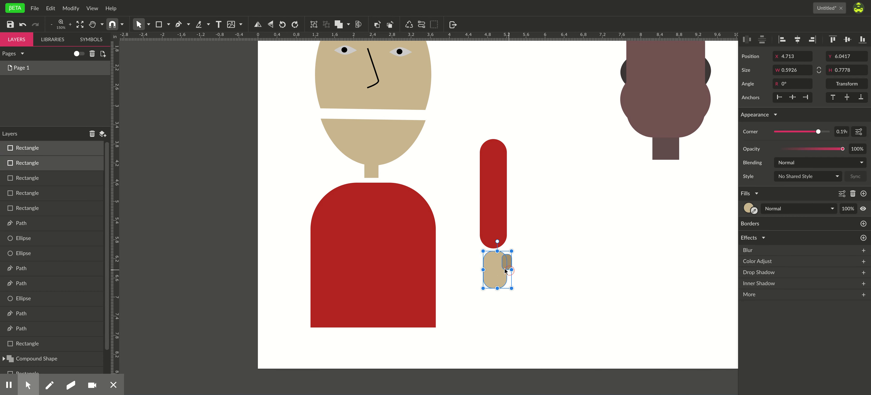
pyautogui.moveTo(505, 270); pyautogui.dragTo(505, 267)
pyautogui.click(544, 278)
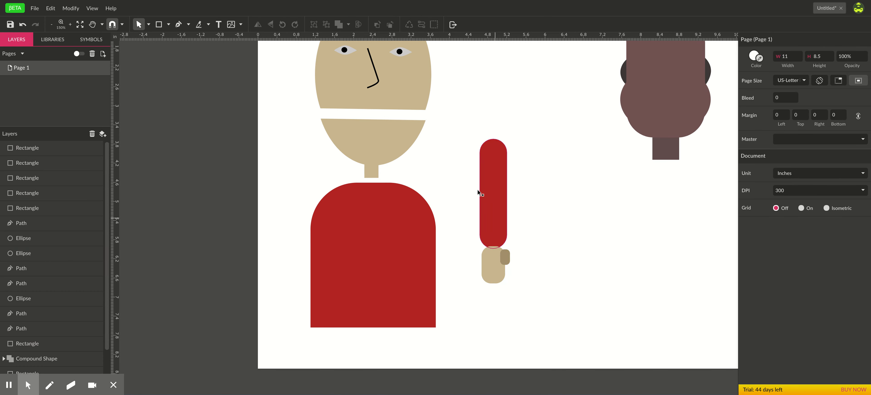
# Move the sleeve, hand and thumb onto the torso's right shoulder and rotate the arm so the hand angles outward
pyautogui.moveTo(465, 136); pyautogui.dragTo(551, 313)
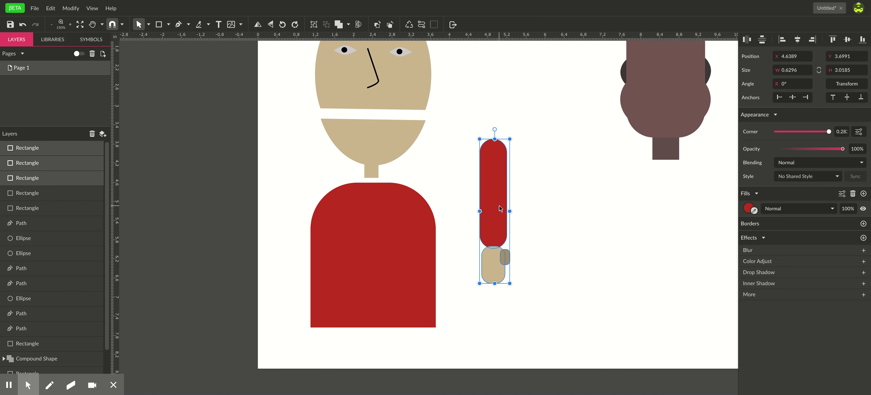
pyautogui.moveTo(499, 207); pyautogui.dragTo(455, 240)
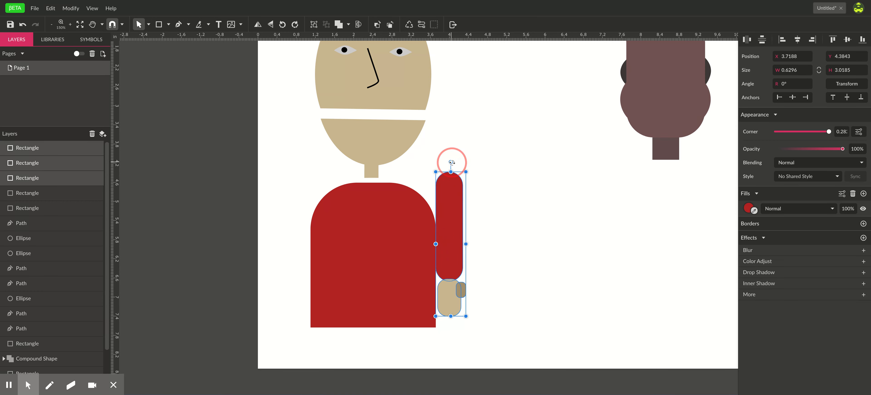
pyautogui.moveTo(451, 162); pyautogui.dragTo(431, 179)
pyautogui.click(551, 289)
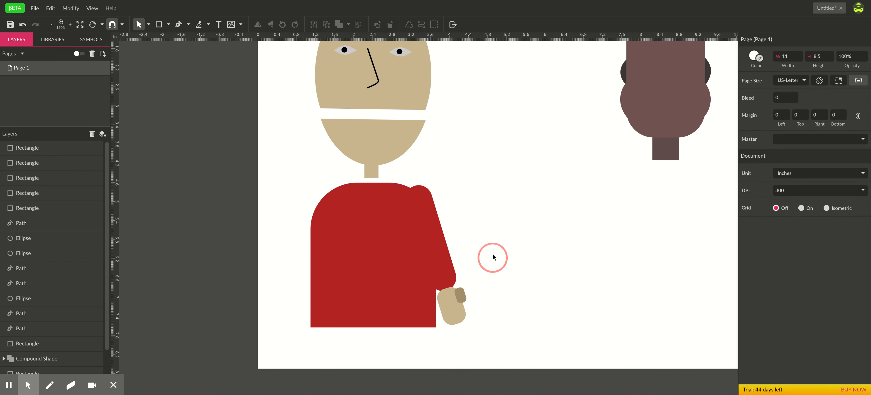
# Duplicate the complete arm and move the copy over to the torso's left side
pyautogui.moveTo(493, 257); pyautogui.dragTo(452, 301)
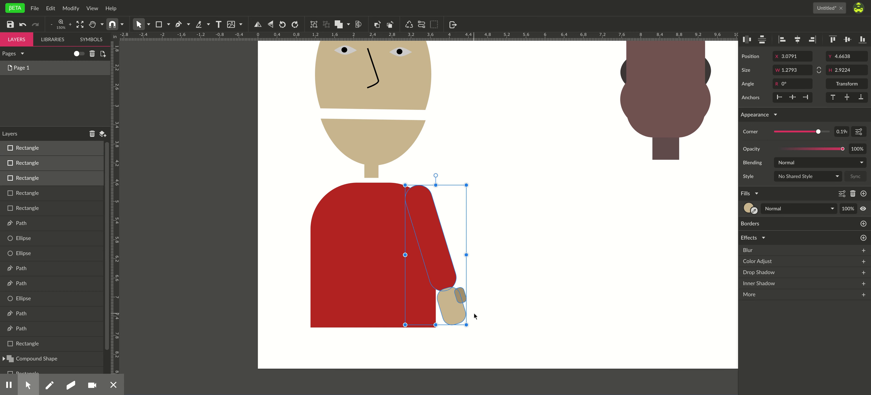
pyautogui.hotkey('ctrl', 'd')
pyautogui.moveTo(446, 277); pyautogui.dragTo(351, 277)
pyautogui.press('Down')
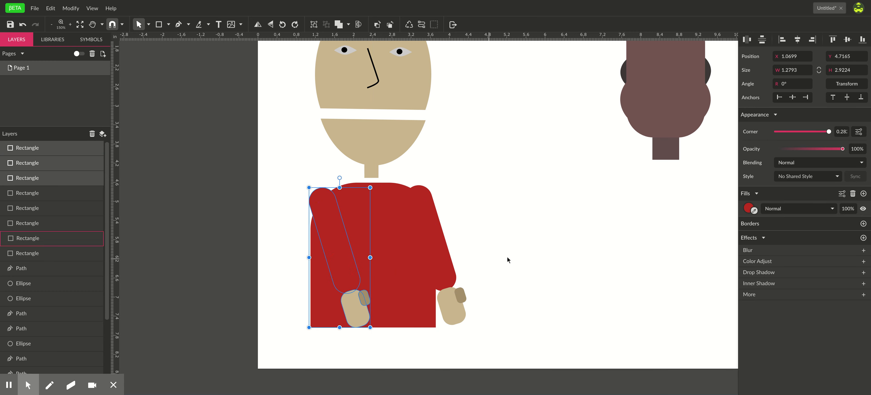
# Flip the copied arm horizontally and nudge it left toward the torso's left edge
pyautogui.click(258, 25)
pyautogui.press('Left')
pyautogui.press('Left')
pyautogui.press('Left')
pyautogui.press('Left')
pyautogui.press('Left')
pyautogui.press('Left')
pyautogui.press('Left')
pyautogui.press('Left')
pyautogui.press('Left')
pyautogui.press('Left')
pyautogui.press('Left')
pyautogui.press('Left')
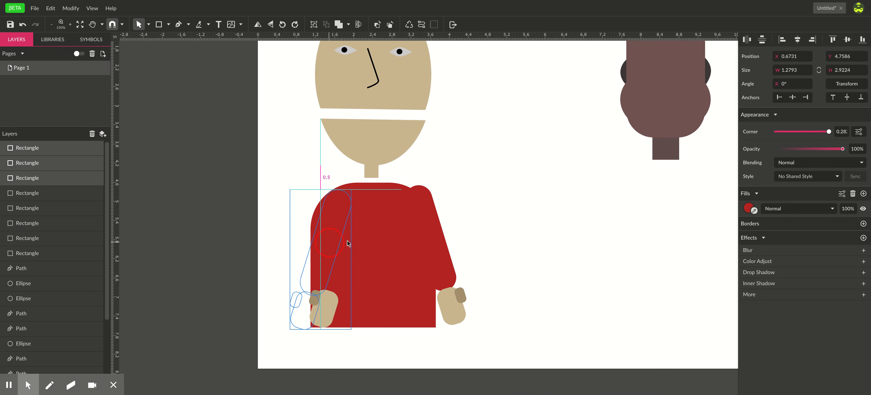
# Flip the copied arm vertically and move it up so the raised arm joins the torso's left shoulder
pyautogui.click(274, 27)
pyautogui.moveTo(302, 266); pyautogui.dragTo(291, 152)
pyautogui.click(554, 166)
pyautogui.rightClick(527, 252)
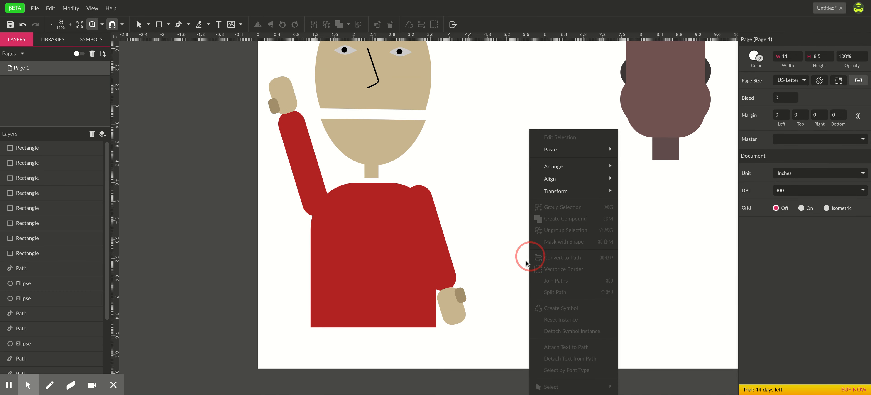
pyautogui.scroll(-2, 527, 253)
pyautogui.click(492, 203)
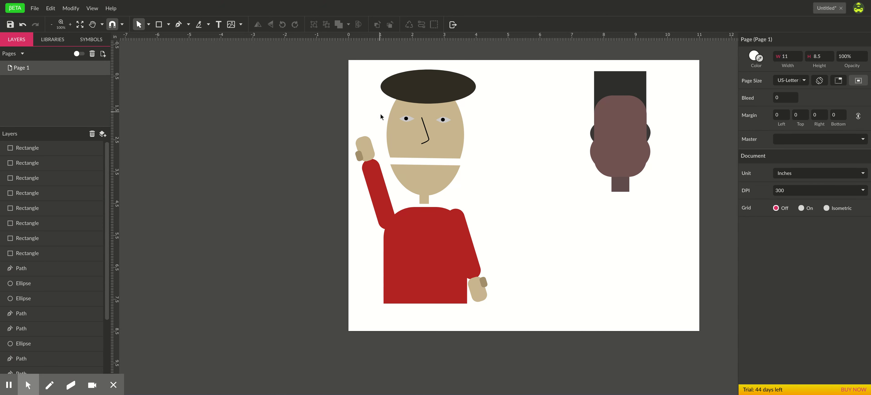
# Select every part of the red-shirted character and scale it down proportionally to a little over half its size
pyautogui.moveTo(527, 69); pyautogui.dragTo(323, 328)
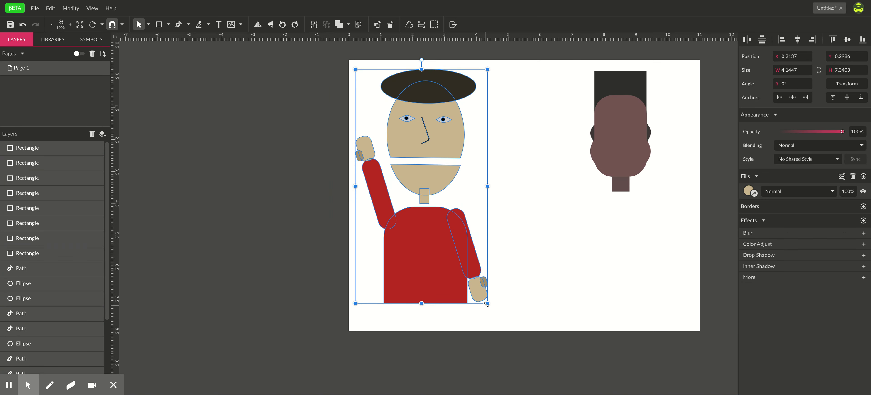
pyautogui.moveTo(487, 303); pyautogui.dragTo(428, 189)
# Draw a rectangle about 1.45 in wide and 1.75 in high directly below the red torso, matching its width
pyautogui.press('z')
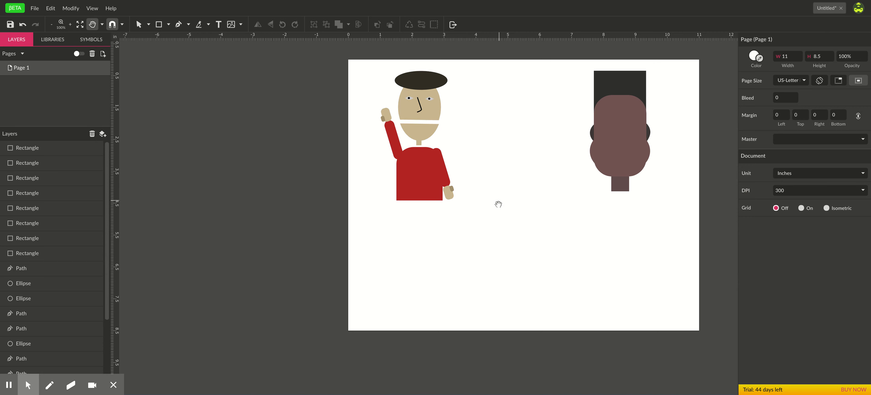
pyautogui.click(427, 233)
pyautogui.click(454, 226)
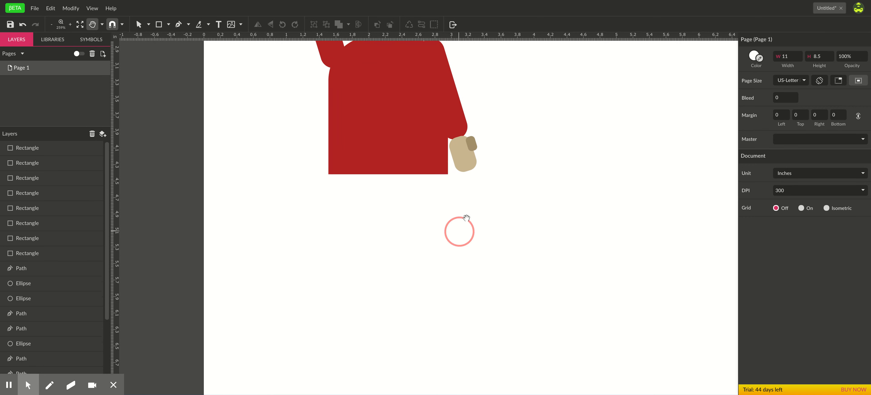
pyautogui.click(159, 24)
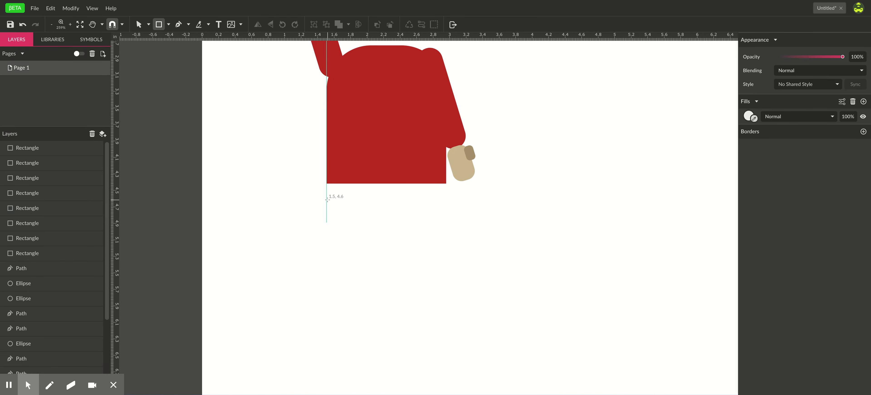
pyautogui.moveTo(326, 184); pyautogui.dragTo(446, 328)
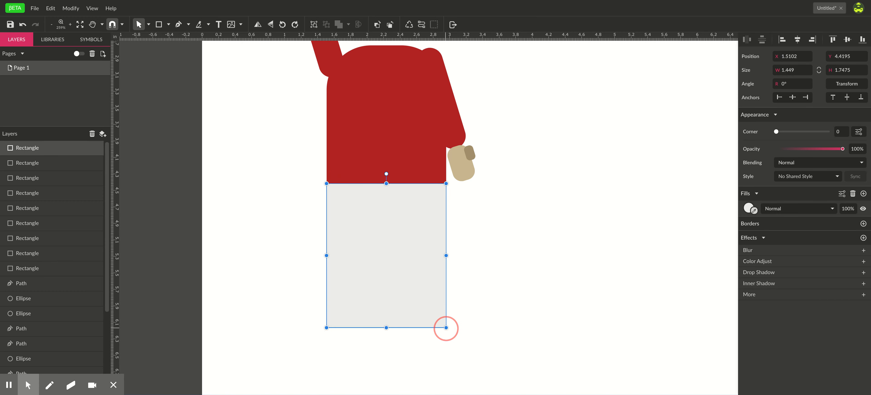
# Fill the lower-body rectangle with a dark muted blue-violet
pyautogui.click(748, 208)
pyautogui.moveTo(791, 267); pyautogui.dragTo(798, 254)
pyautogui.click(812, 292)
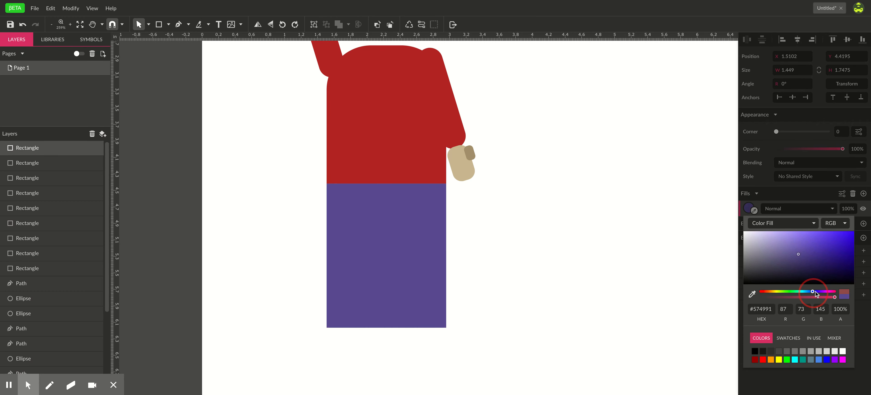
pyautogui.click(815, 253)
pyautogui.click(802, 250)
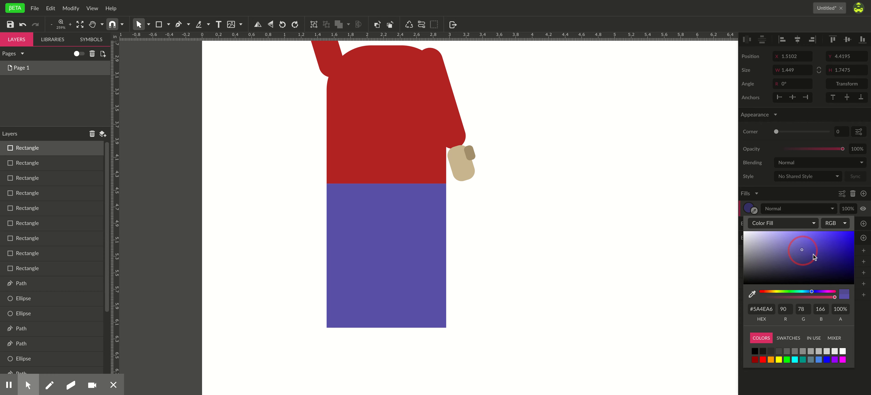
pyautogui.click(814, 257)
pyautogui.click(593, 314)
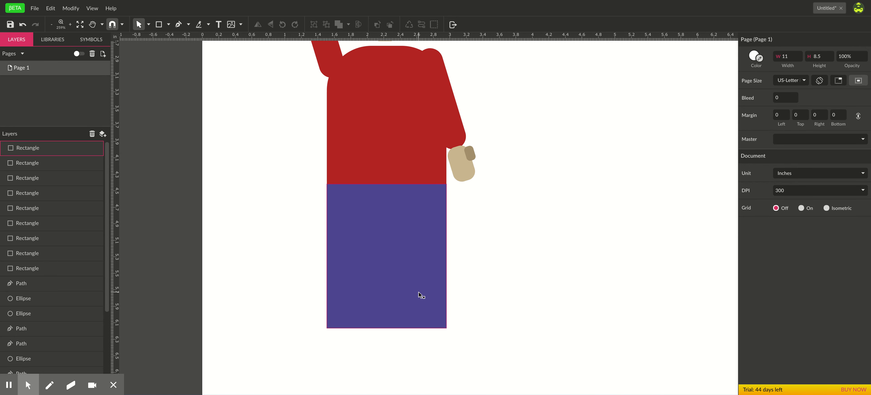
pyautogui.click(267, 192)
# Draw a narrow rectangle about 0.18 by 1.45 in and centre it over the lower body, extending past its bottom edge
pyautogui.click(159, 26)
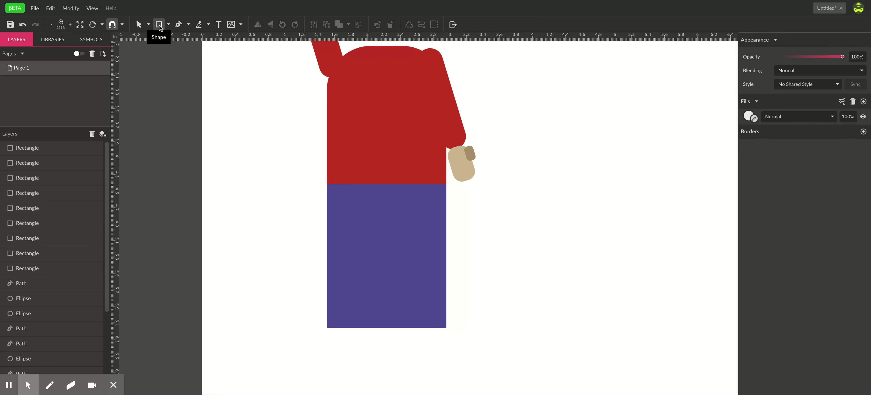
pyautogui.moveTo(391, 360); pyautogui.dragTo(376, 240)
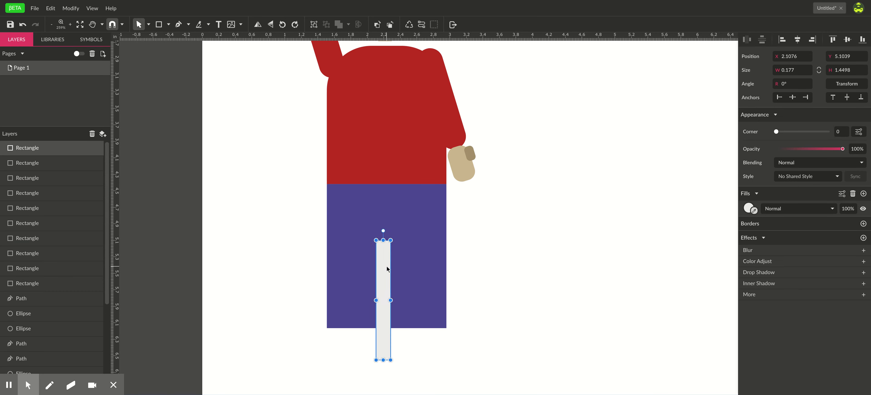
pyautogui.moveTo(387, 269); pyautogui.dragTo(383, 275)
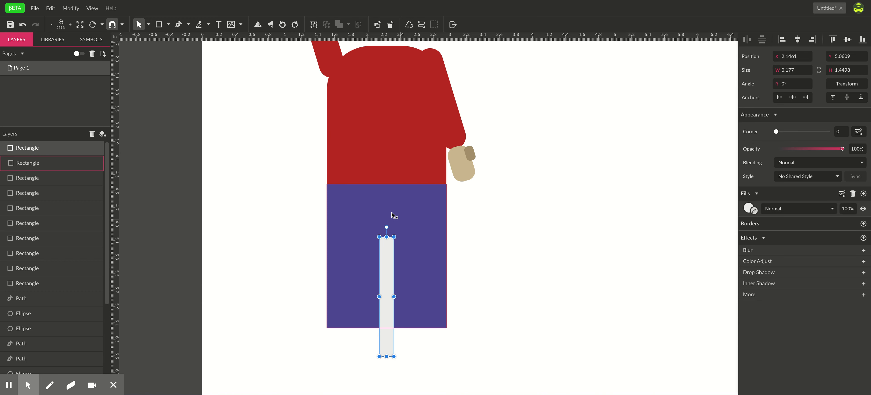
# Subtract the narrow rectangle from the blue-violet rectangle to cut a gap between two trouser legs
pyautogui.click(52, 163)
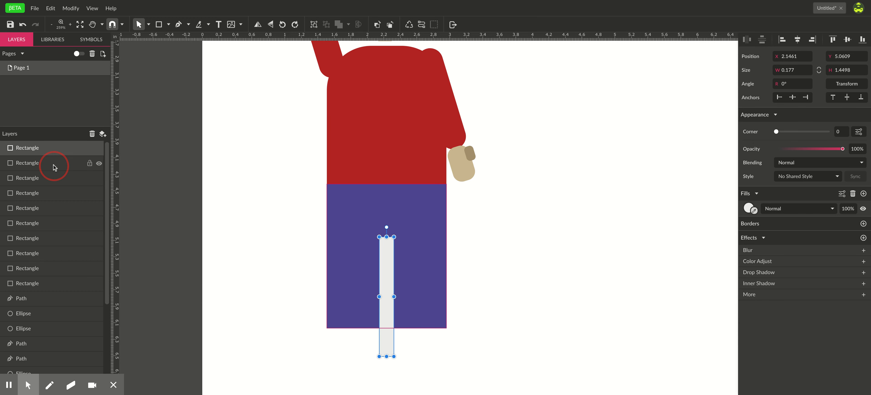
pyautogui.click(52, 149)
pyautogui.click(489, 294)
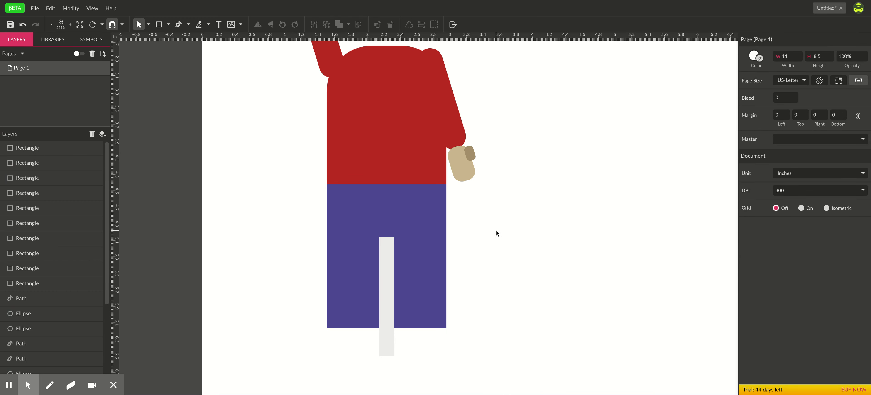
pyautogui.moveTo(495, 232); pyautogui.dragTo(299, 316)
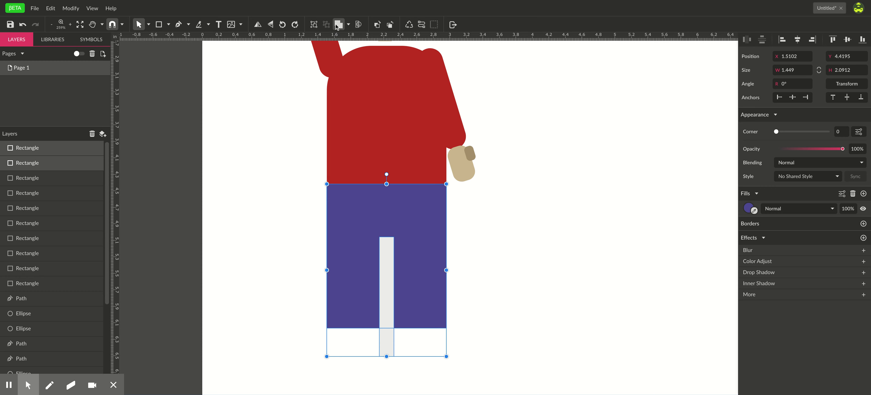
pyautogui.click(348, 24)
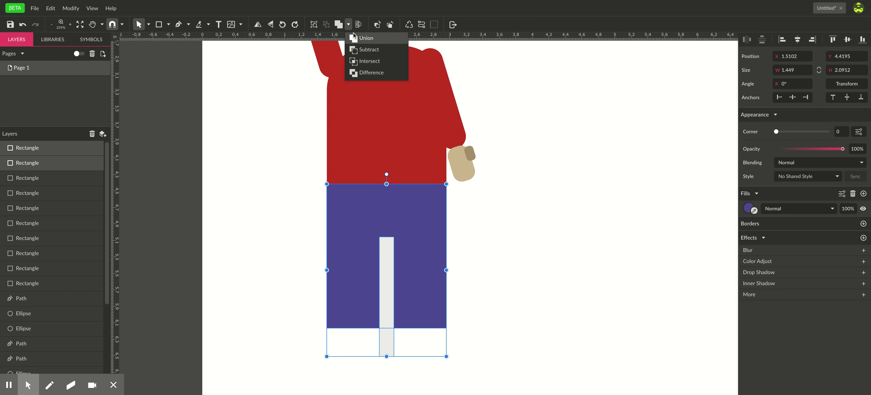
pyautogui.click(374, 50)
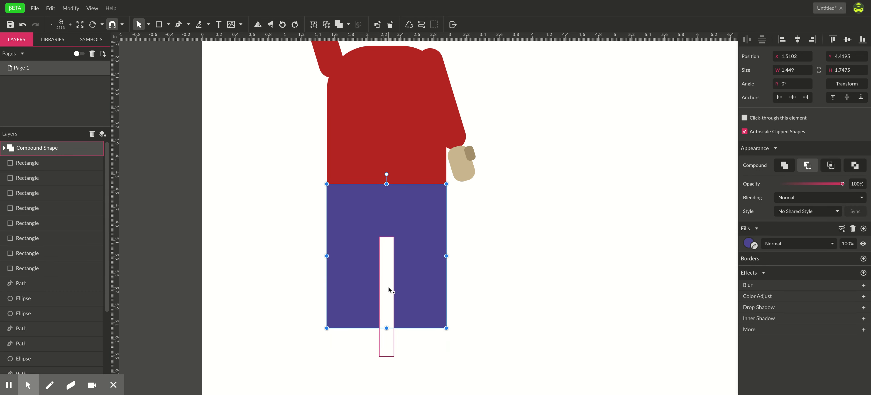
pyautogui.click(504, 284)
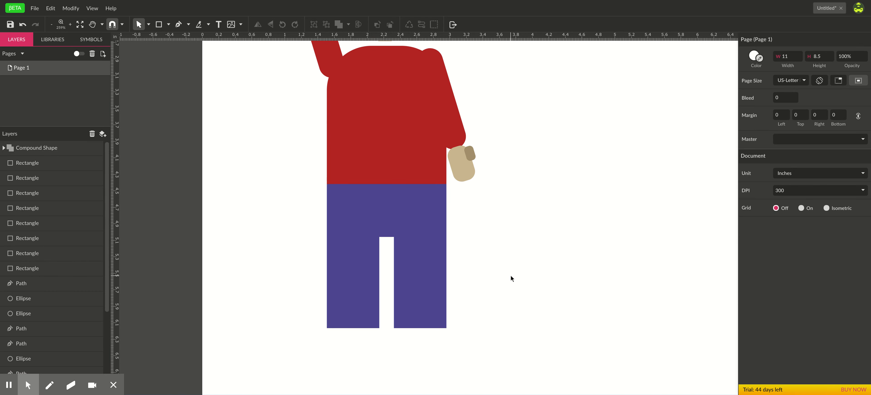
# Convert the trousers' compound shape to a path and show its anchor points for editing
pyautogui.click(397, 268)
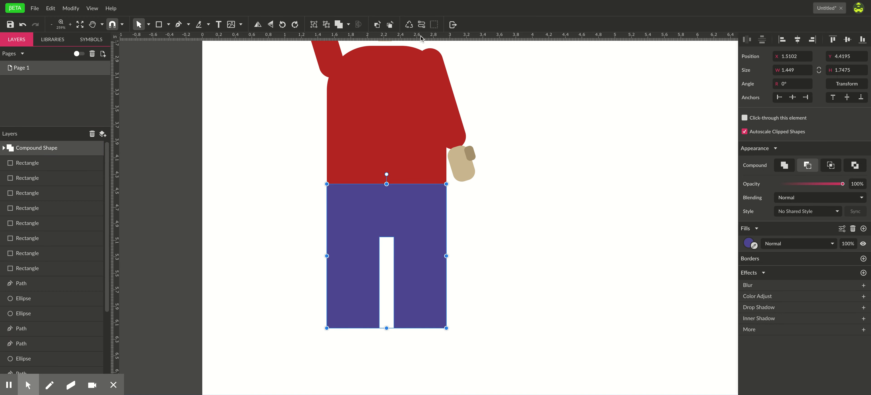
pyautogui.click(421, 25)
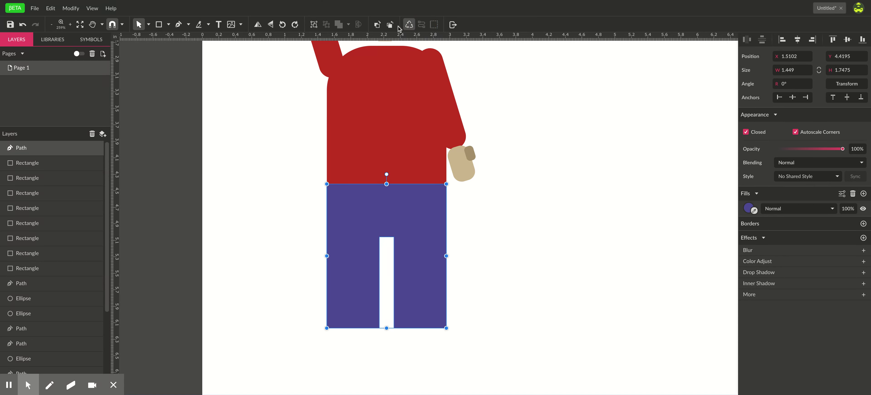
pyautogui.click(148, 24)
pyautogui.click(151, 50)
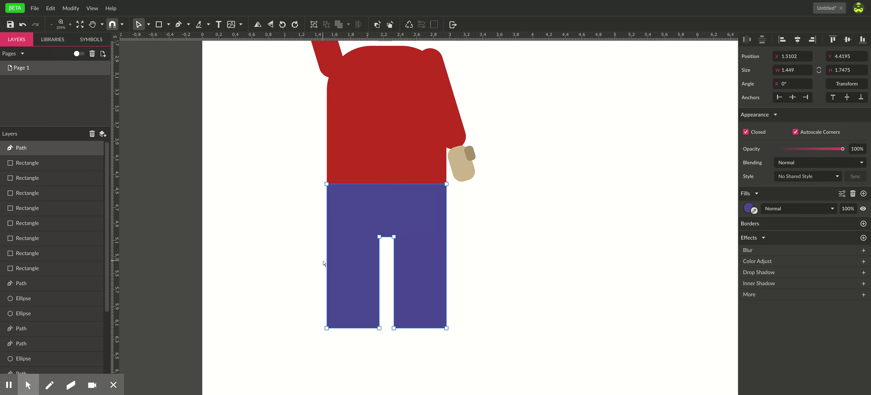
# Add anchor points on the left trouser leg's outer edge and pull one outward into a knee bump with a Mirrored joint
pyautogui.click(326, 269)
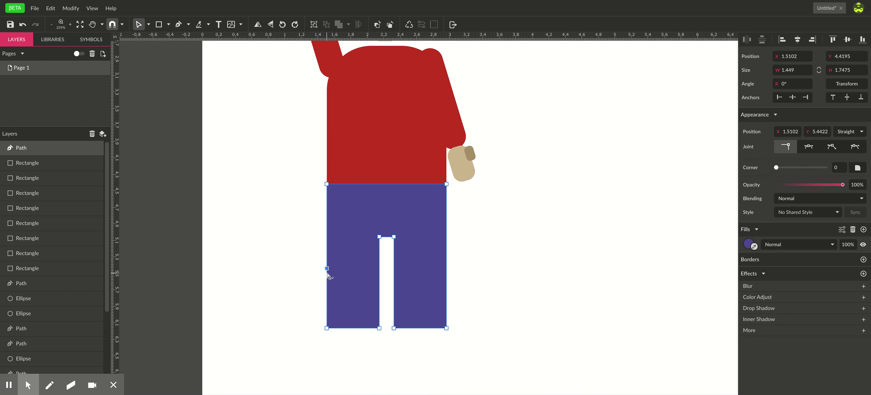
pyautogui.moveTo(328, 277); pyautogui.dragTo(322, 272)
pyautogui.click(808, 147)
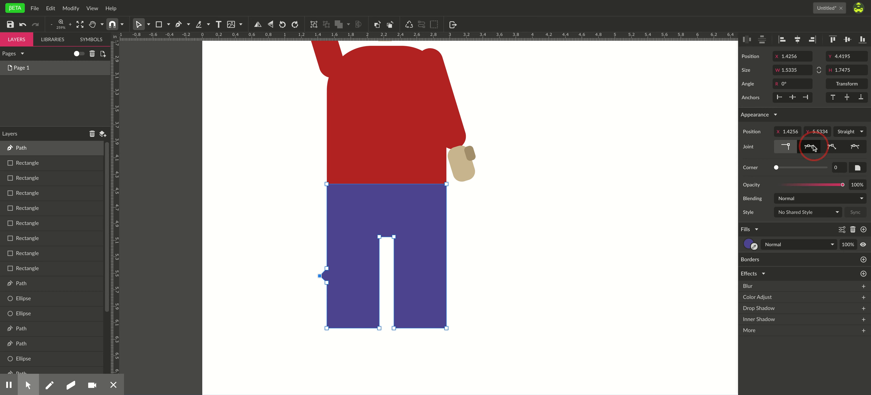
# Add anchor points on the right trouser leg's outer edge and pull one outward into a matching bump with a Mirrored joint
pyautogui.click(447, 263)
pyautogui.click(447, 273)
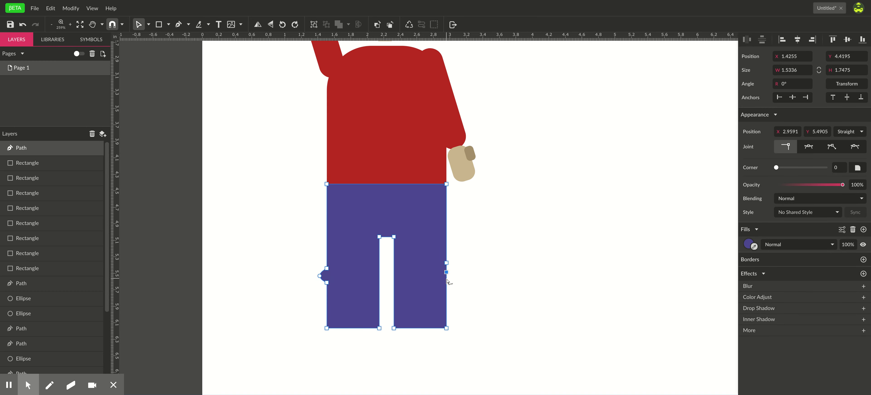
pyautogui.moveTo(447, 272); pyautogui.dragTo(453, 272)
pyautogui.click(808, 146)
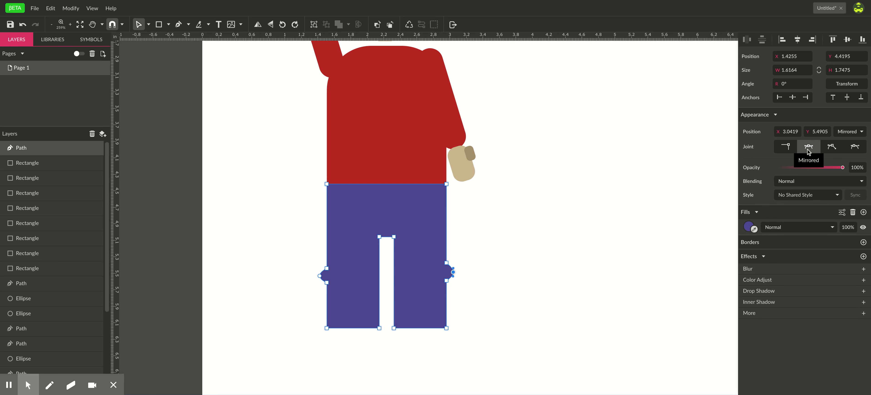
pyautogui.click(594, 284)
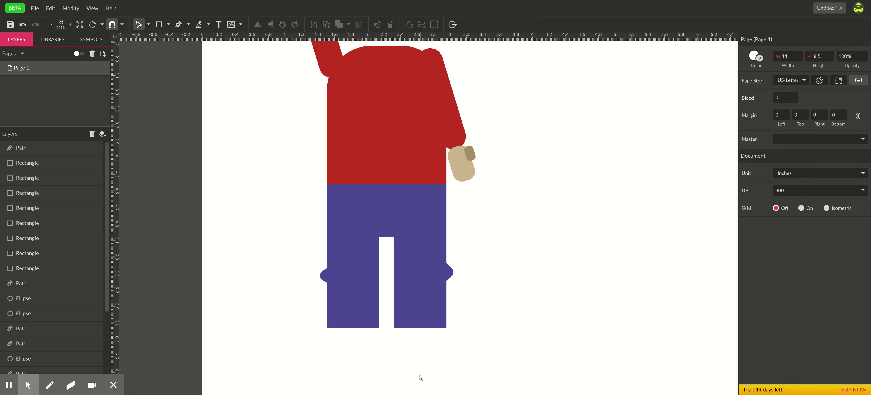
# Taper both trouser legs by moving the bottom corner points toward the middle of each leg
pyautogui.click(379, 328)
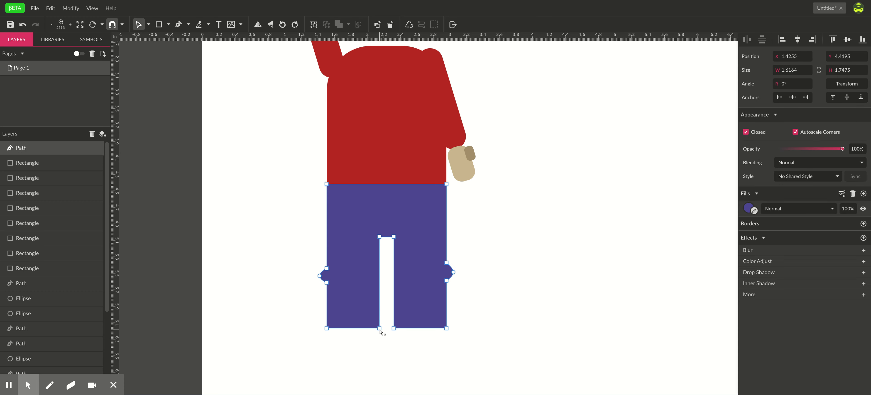
pyautogui.moveTo(379, 328); pyautogui.dragTo(336, 329)
pyautogui.moveTo(394, 328); pyautogui.dragTo(437, 328)
pyautogui.click(480, 331)
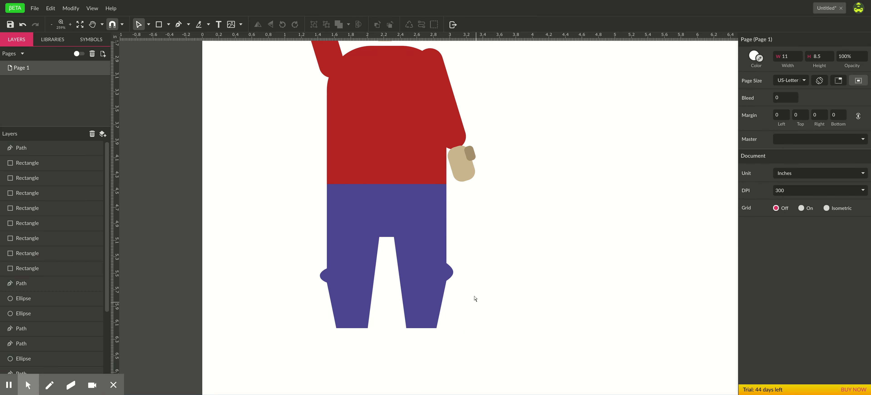
# Convert the lowered hand's rectangle to a path and adjust the point at its lower end
pyautogui.click(515, 96)
pyautogui.click(469, 179)
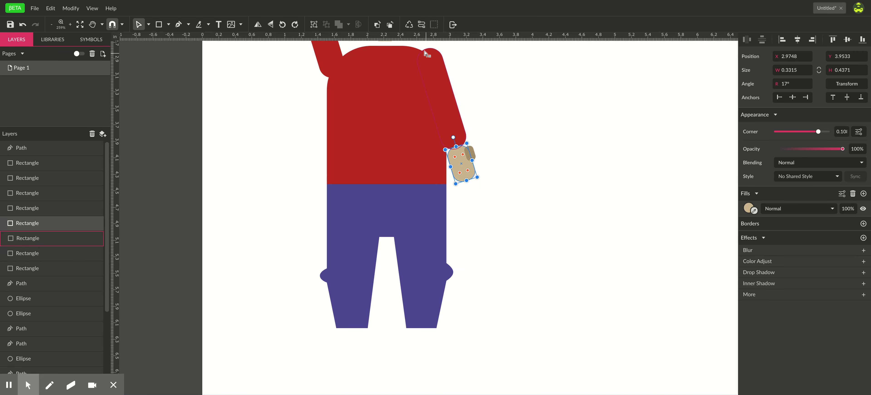
pyautogui.click(421, 24)
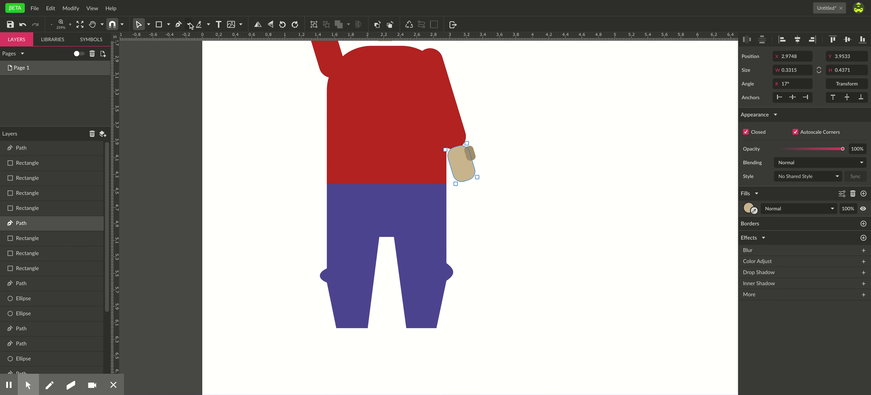
pyautogui.click(148, 24)
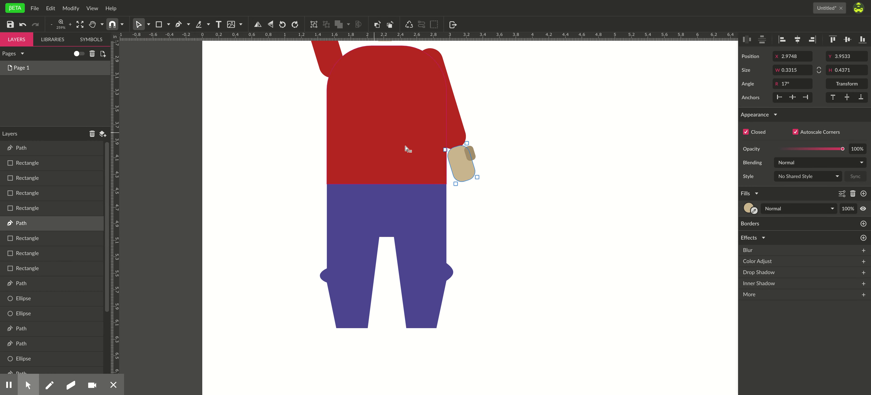
pyautogui.moveTo(461, 201); pyautogui.dragTo(466, 234)
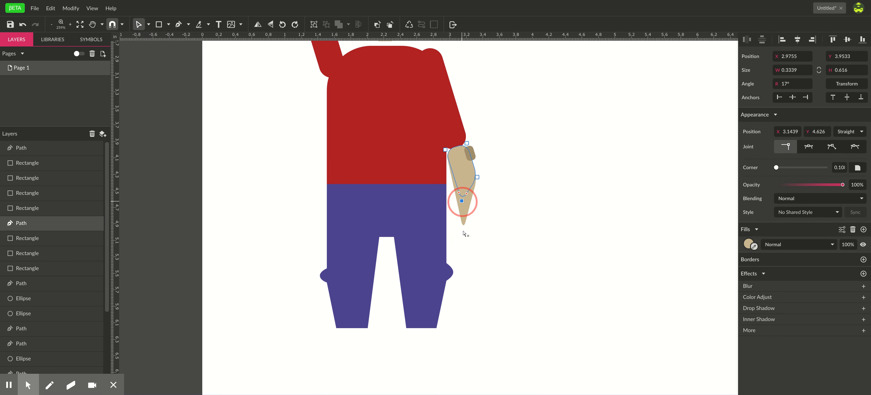
pyautogui.press('Escape')
pyautogui.click(525, 250)
# Draw a shoe rectangle about 0.96 by 0.43 in at the bottom of the left trouser leg
pyautogui.press('space')
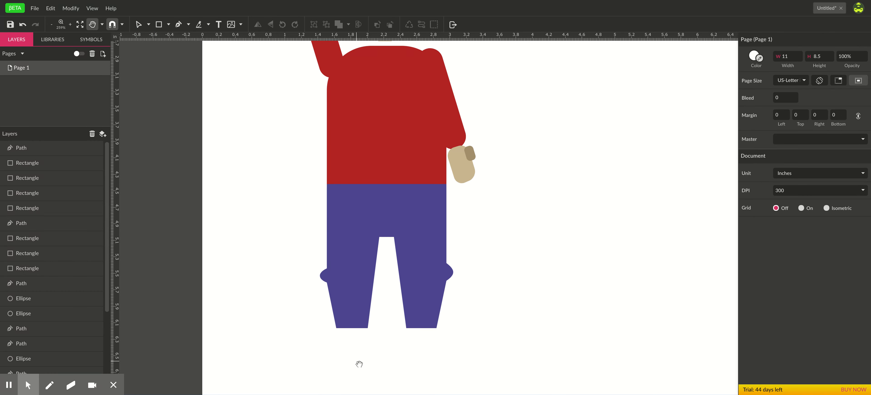
pyautogui.moveTo(360, 362); pyautogui.dragTo(375, 328)
pyautogui.click(159, 24)
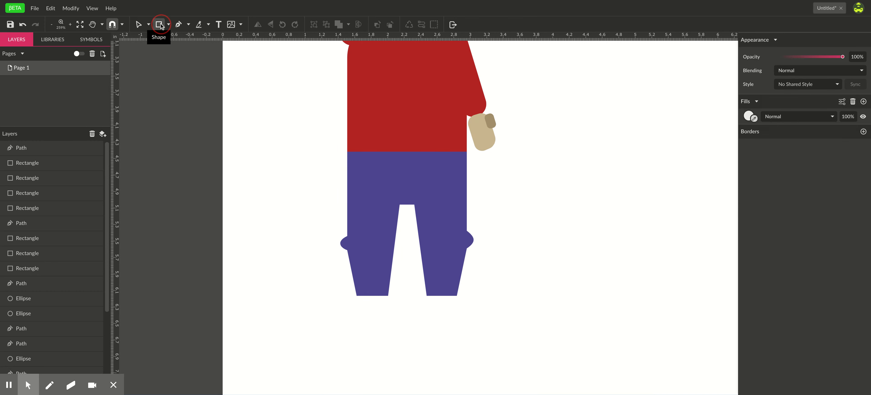
pyautogui.moveTo(292, 296); pyautogui.dragTo(371, 331)
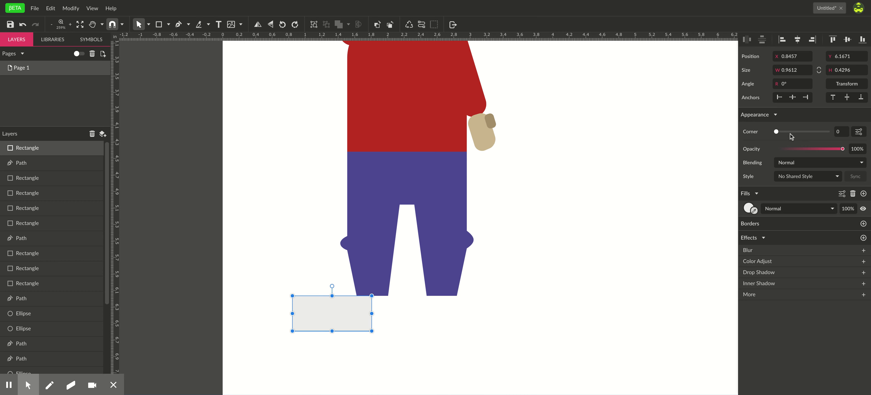
# Fill the shoe rectangle with dark reddish brown
pyautogui.click(749, 208)
pyautogui.moveTo(775, 252); pyautogui.dragTo(777, 264)
pyautogui.click(509, 334)
# Move the shoe rectangle closer under the left trouser leg and turn off its uniform corners
pyautogui.moveTo(358, 316); pyautogui.dragTo(373, 321)
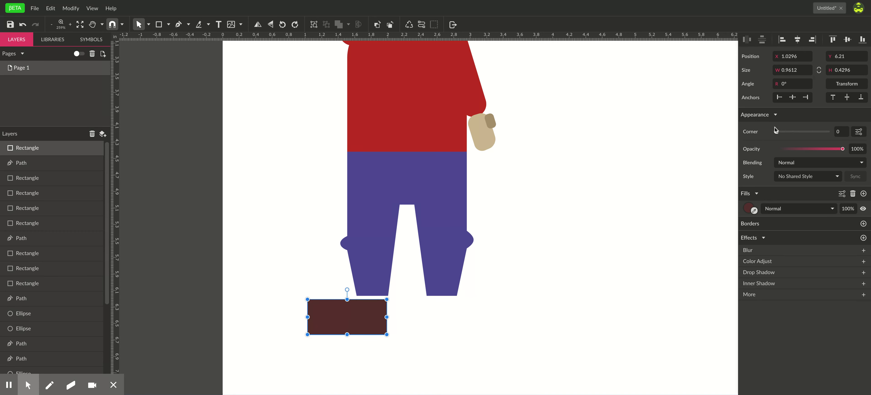
pyautogui.click(859, 133)
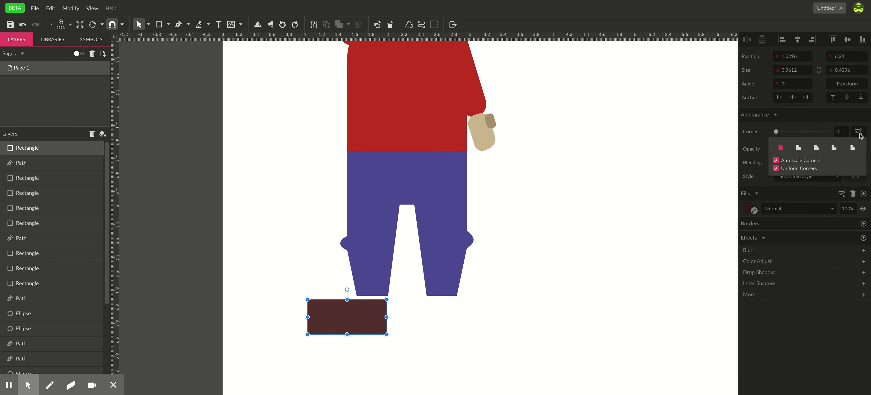
pyautogui.click(801, 169)
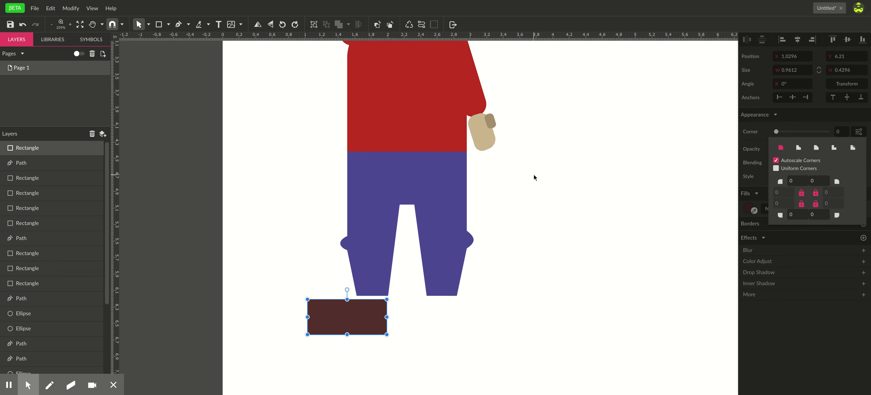
# Adjust the shoe rectangle's corners individually, with a large sweeping curve at the upper toe and small rounding on the other corners
pyautogui.click(149, 25)
pyautogui.click(153, 51)
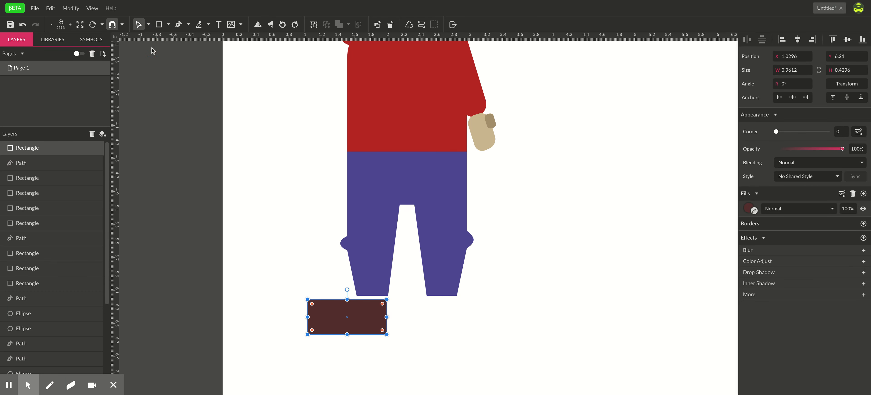
pyautogui.click(149, 24)
pyautogui.click(155, 54)
pyautogui.moveTo(312, 304); pyautogui.dragTo(339, 321)
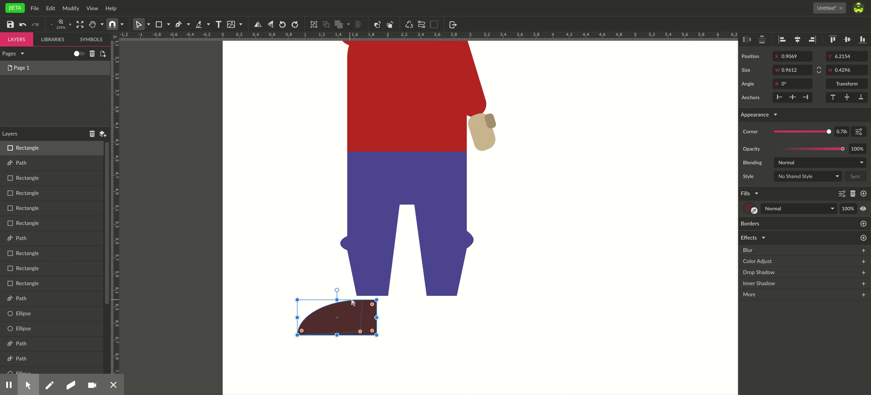
pyautogui.moveTo(360, 331); pyautogui.dragTo(370, 341)
pyautogui.moveTo(303, 332); pyautogui.dragTo(318, 326)
pyautogui.moveTo(371, 307); pyautogui.dragTo(376, 305)
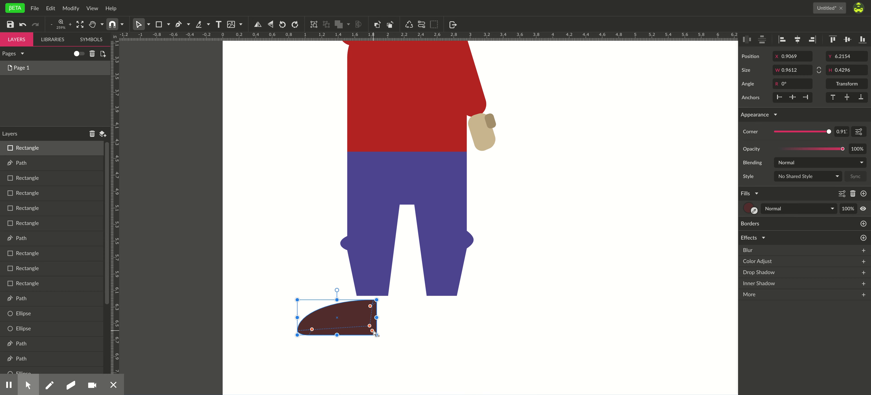
pyautogui.click(390, 338)
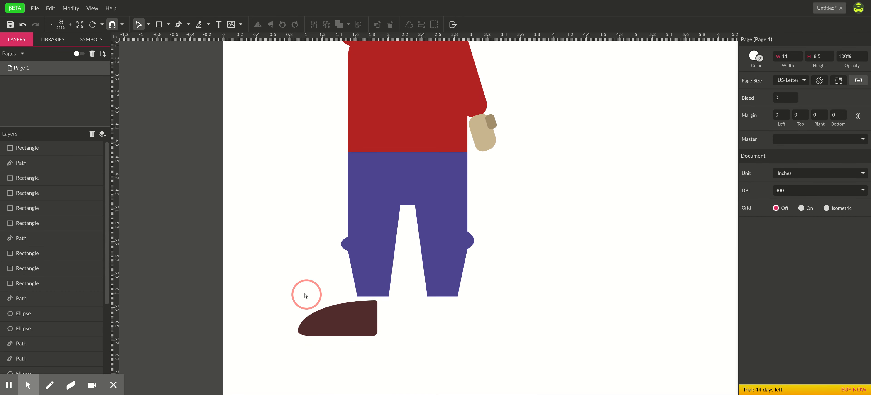
# Move the shoe clear of the trouser leg and draw a small circle overlapping the shoe's upper edge near the heel
pyautogui.click(360, 329)
pyautogui.moveTo(359, 329); pyautogui.dragTo(340, 348)
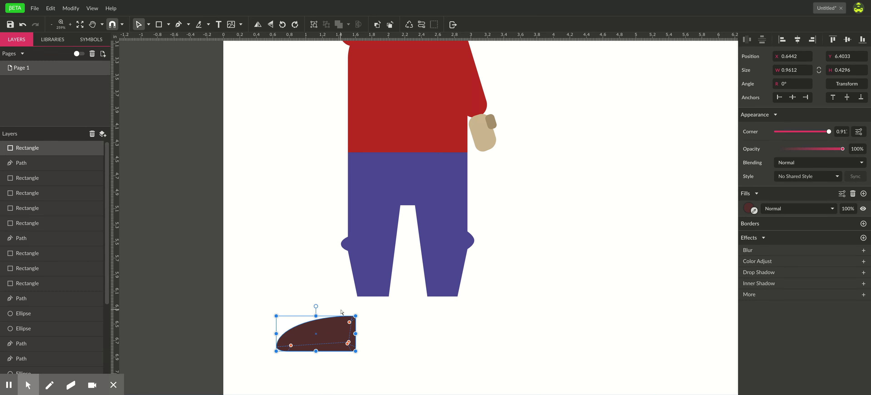
pyautogui.click(169, 24)
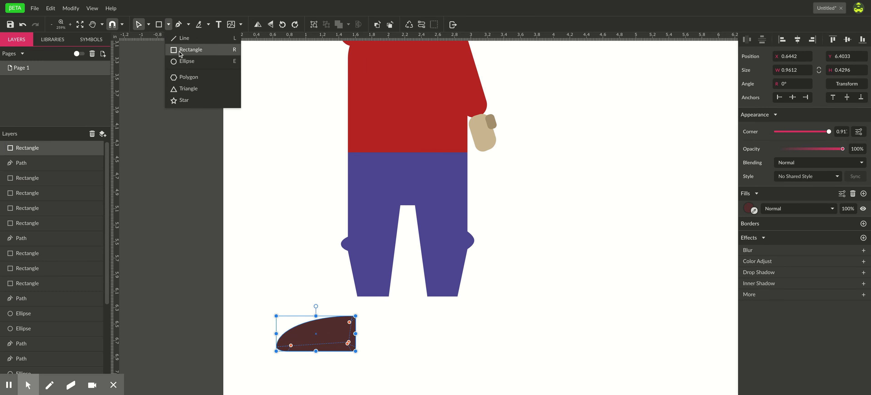
pyautogui.click(180, 59)
pyautogui.moveTo(325, 296); pyautogui.dragTo(302, 302)
pyautogui.click(374, 335)
# Subtract the circle from the shoe to cut a curved ankle opening
pyautogui.click(348, 25)
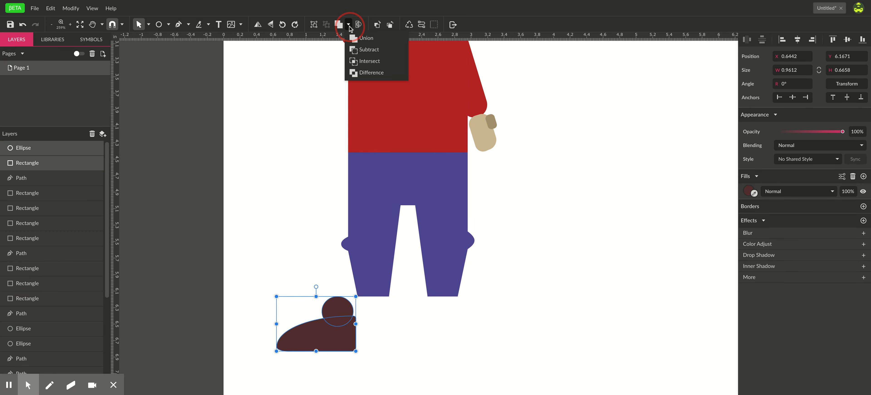
pyautogui.click(354, 52)
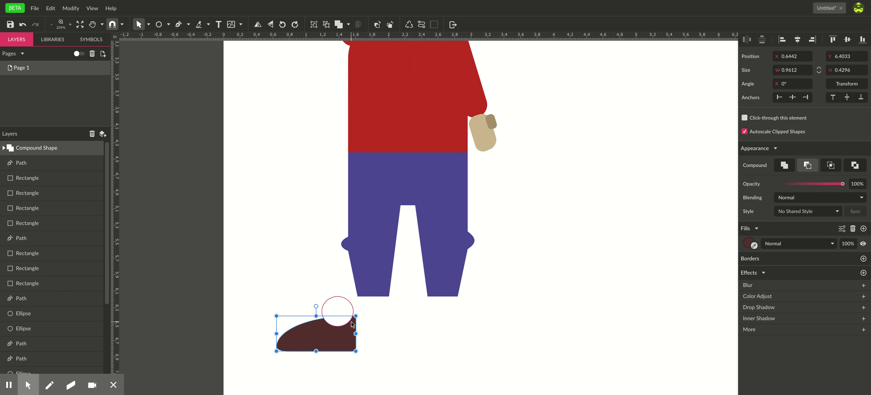
pyautogui.click(365, 331)
# Fit the shoe under the left trouser leg and place a horizontally flipped copy under the right leg
pyautogui.moveTo(323, 344); pyautogui.dragTo(433, 306)
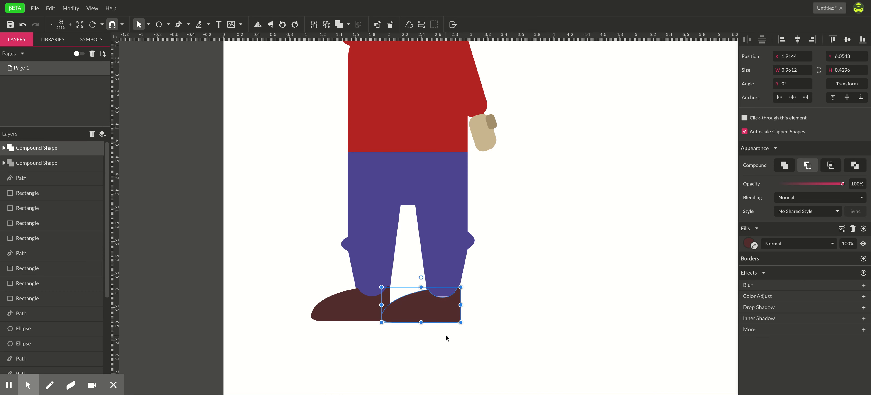
pyautogui.click(258, 24)
pyautogui.moveTo(384, 319); pyautogui.dragTo(426, 318)
pyautogui.click(548, 247)
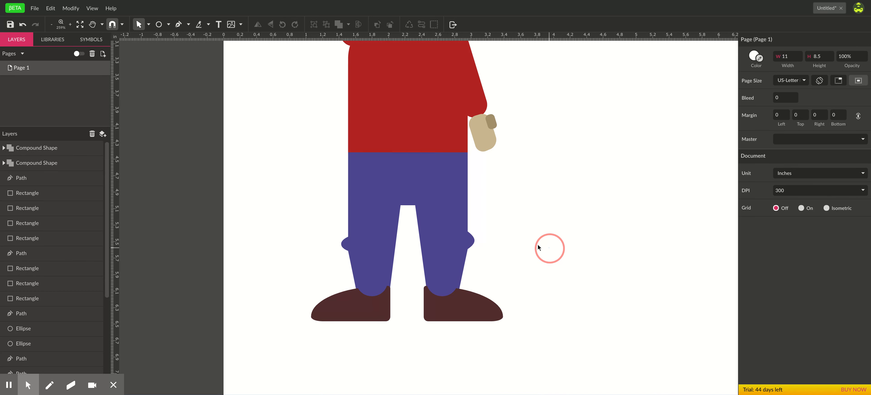
# Duplicate the tan character's torso, arms, hands, trousers and shoes without the head, and place the copy between the two characters
pyautogui.scroll(-5, 540, 247)
pyautogui.moveTo(573, 238); pyautogui.dragTo(484, 271)
pyautogui.press('v')
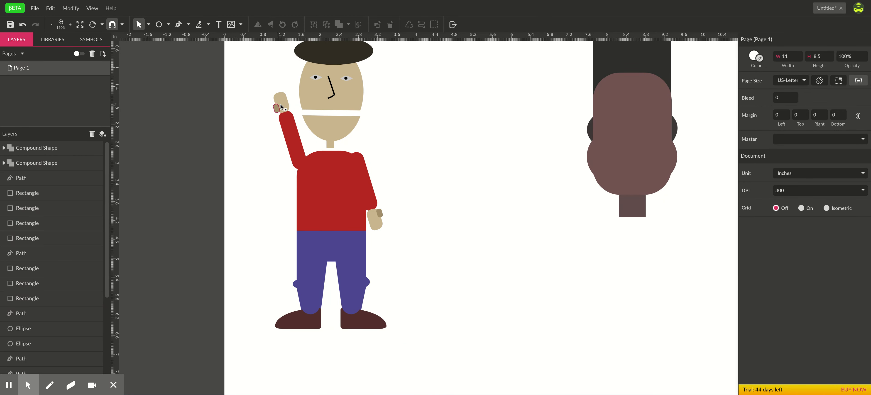
pyautogui.moveTo(267, 102); pyautogui.dragTo(423, 345)
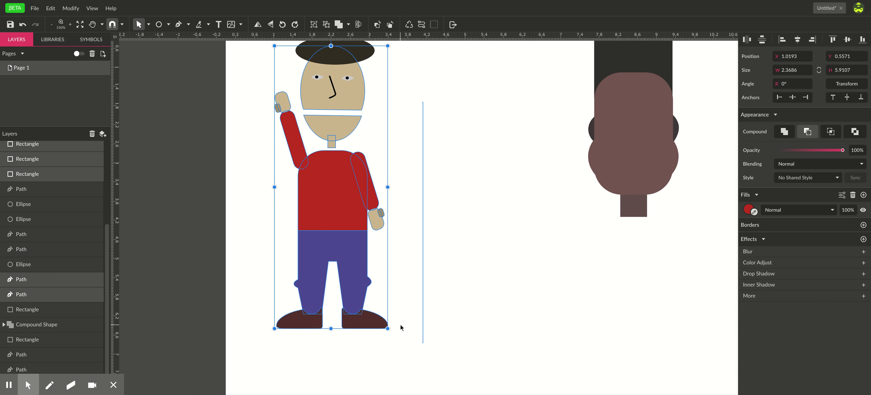
pyautogui.hotkey('ctrl', 'z')
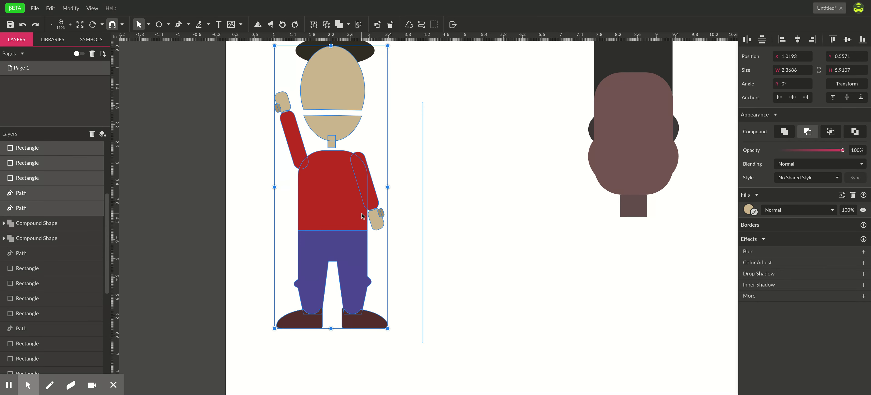
pyautogui.moveTo(363, 216); pyautogui.dragTo(481, 250)
pyautogui.click(531, 184)
pyautogui.moveTo(522, 175)
pyautogui.mouseDown()
pyautogui.moveTo(478, 128)
pyautogui.moveTo(522, 178)
pyautogui.mouseUp()
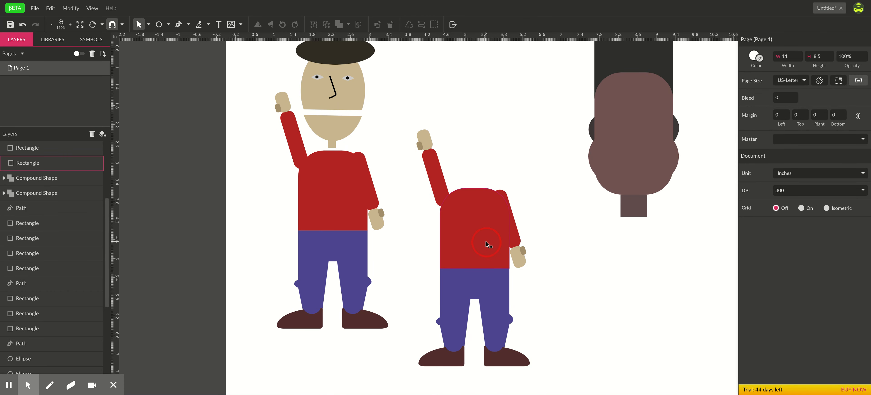
# Move the whole copied body under the neck of the dark-skinned head
pyautogui.moveTo(486, 241); pyautogui.dragTo(525, 263)
pyautogui.hotkey('ctrl', 'z')
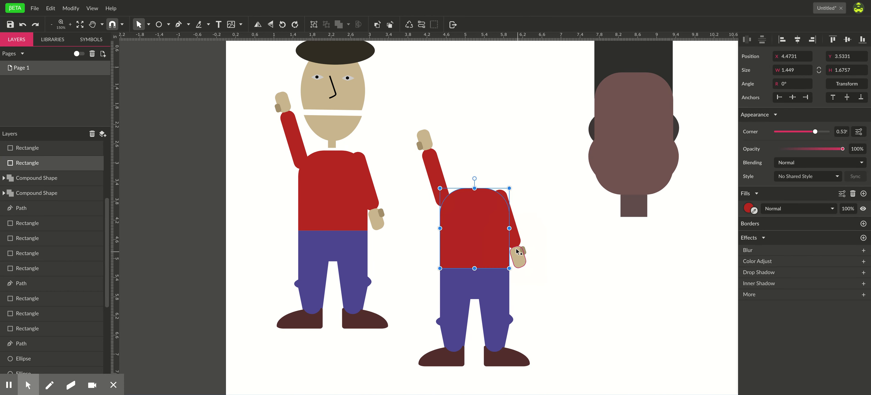
pyautogui.moveTo(411, 117); pyautogui.dragTo(574, 390)
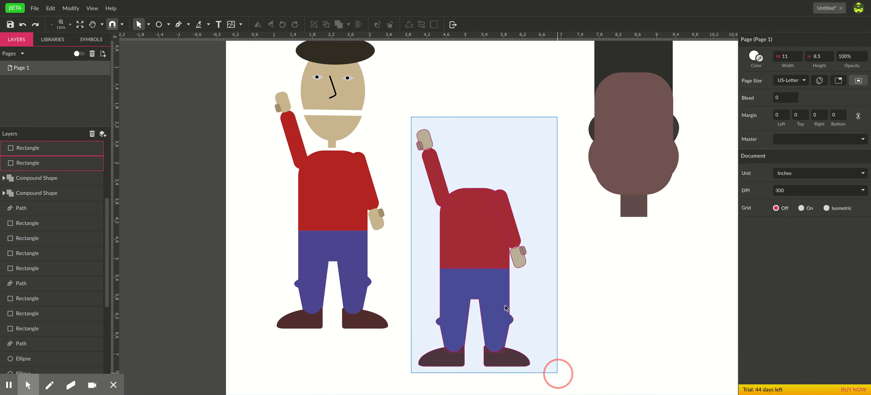
pyautogui.moveTo(448, 281); pyautogui.dragTo(611, 302)
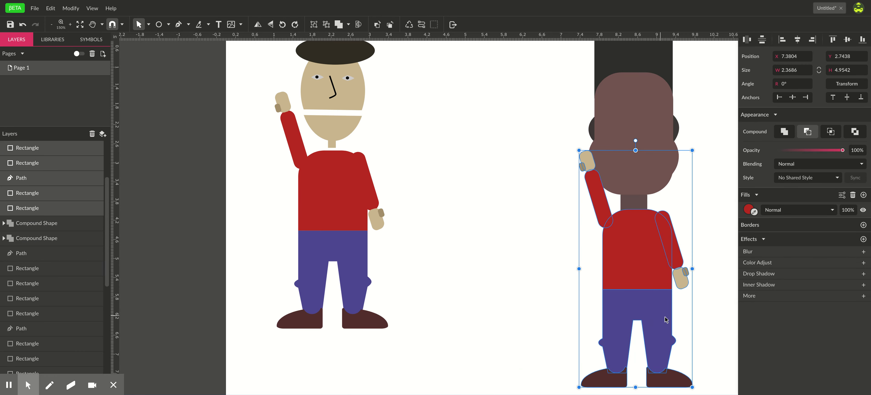
pyautogui.click(537, 221)
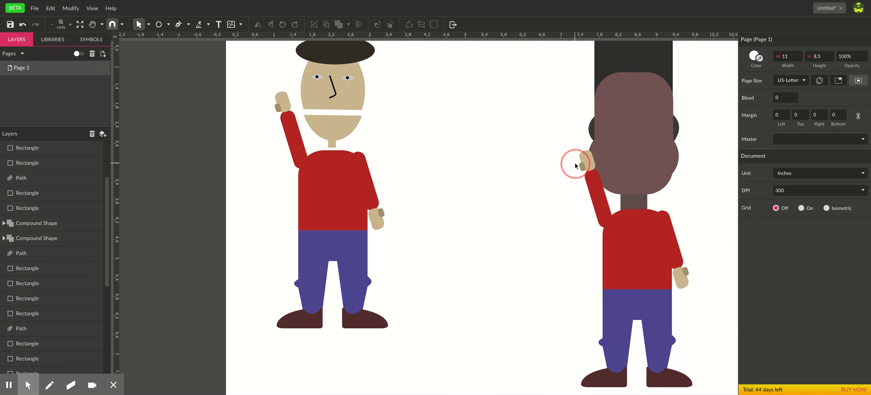
# Fill both hands and thumbs of the second character with the brown sampled from its face
pyautogui.press('space')
pyautogui.moveTo(694, 227); pyautogui.dragTo(639, 218)
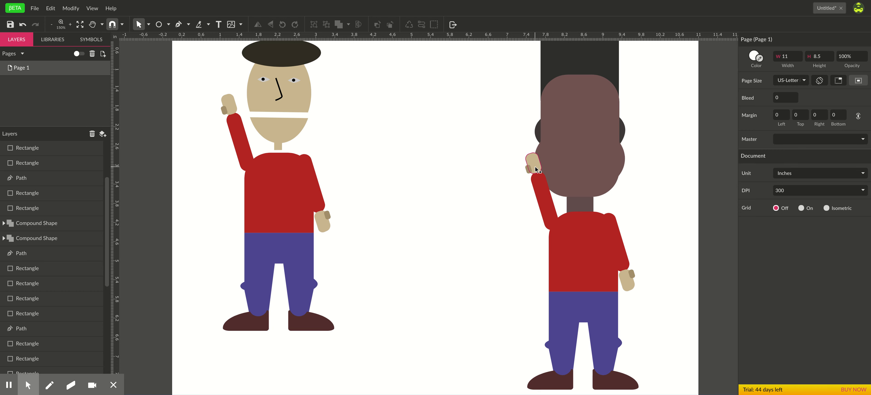
pyautogui.press('h')
pyautogui.scroll(3, 562, 195)
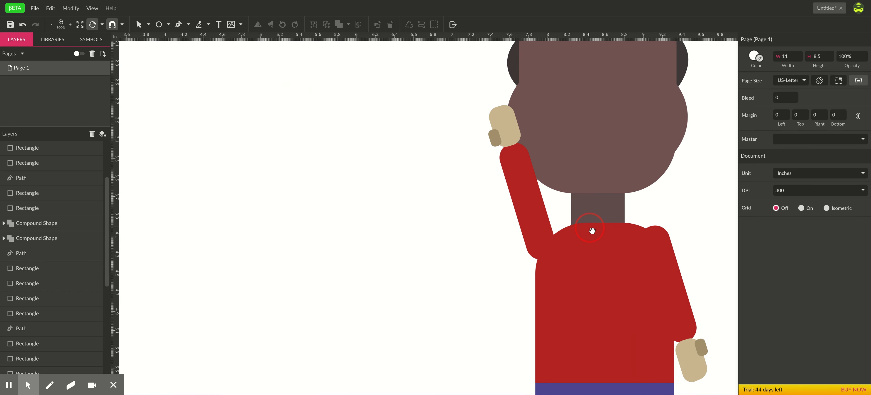
pyautogui.moveTo(592, 231); pyautogui.dragTo(507, 199)
pyautogui.press('v')
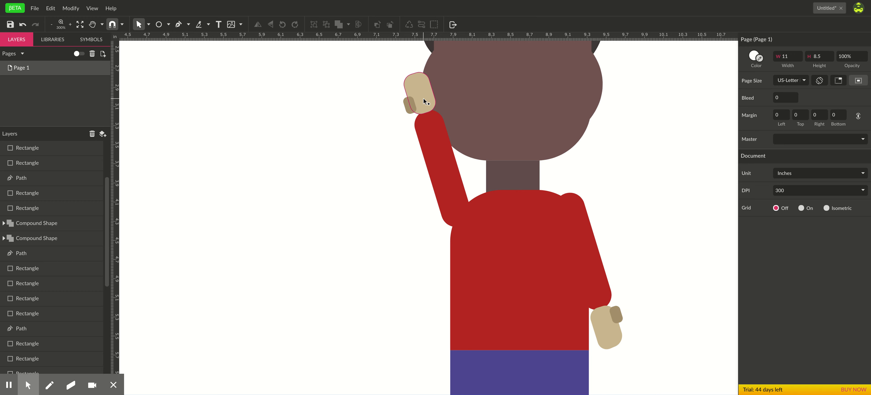
pyautogui.click(424, 99)
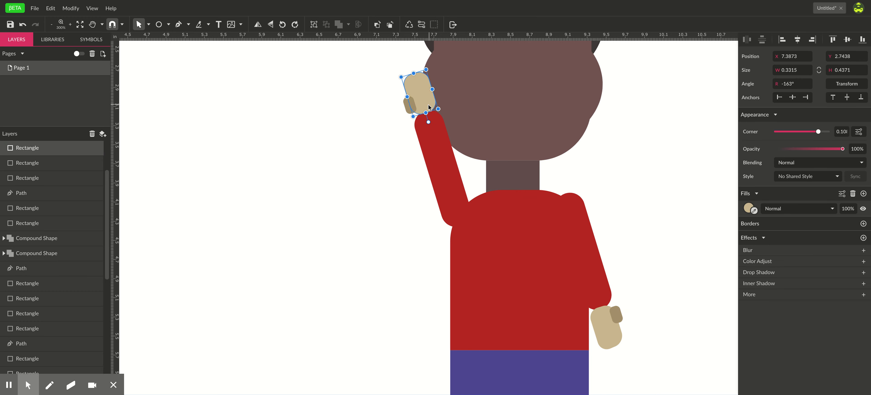
pyautogui.keyDown('shift'); pyautogui.click(408, 108); pyautogui.keyUp('shift')
pyautogui.keyDown('shift'); pyautogui.click(615, 314); pyautogui.keyUp('shift')
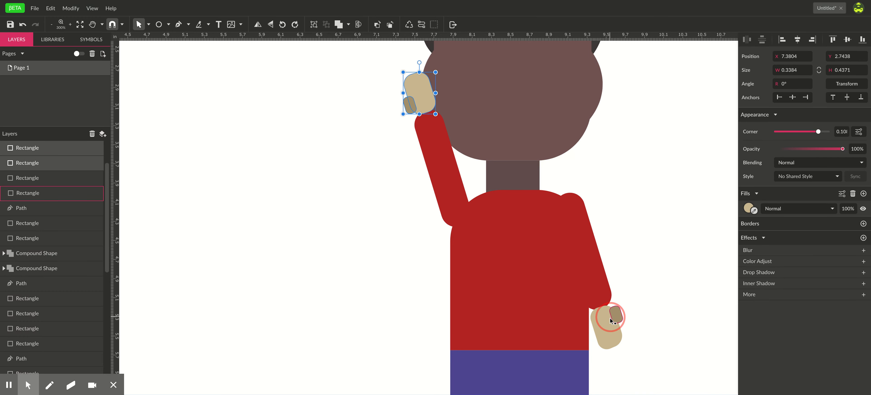
pyautogui.keyDown('shift'); pyautogui.click(609, 339); pyautogui.keyUp('shift')
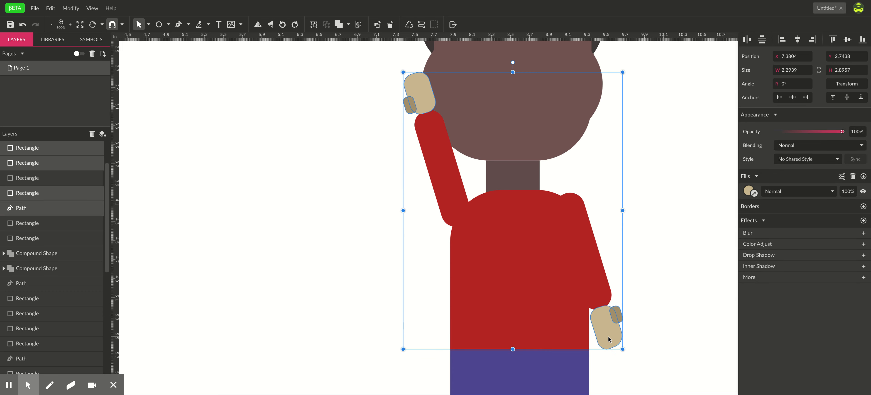
pyautogui.click(749, 191)
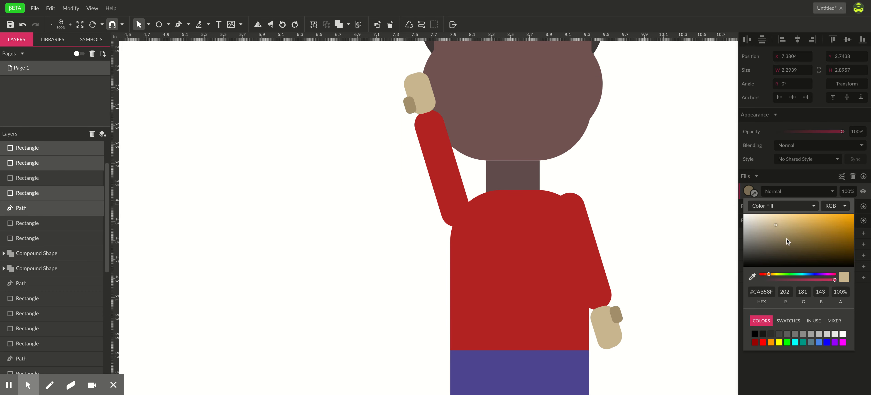
pyautogui.moveTo(809, 237)
pyautogui.mouseDown()
pyautogui.moveTo(818, 228)
pyautogui.moveTo(806, 237)
pyautogui.mouseUp()
pyautogui.click(754, 194)
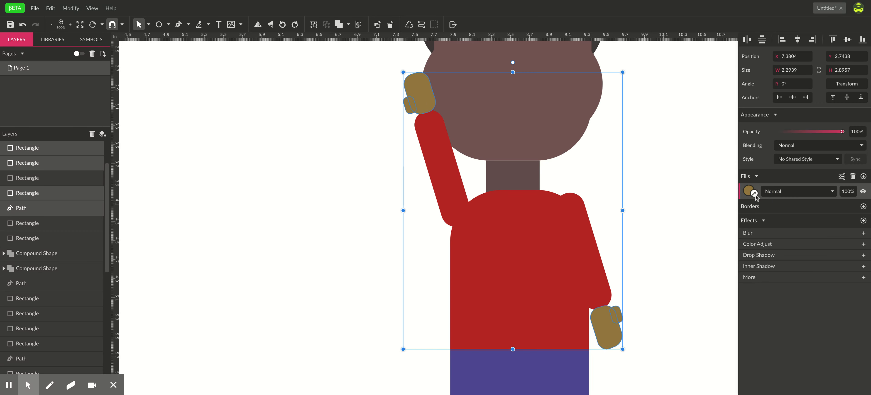
pyautogui.click(754, 194)
pyautogui.click(551, 68)
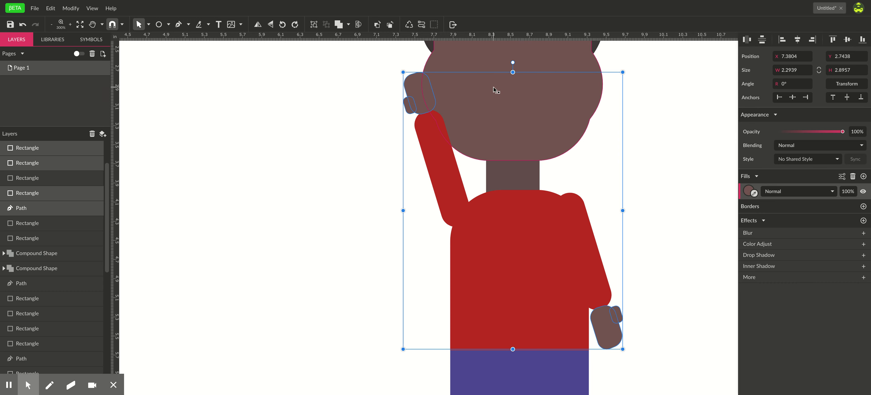
pyautogui.click(709, 197)
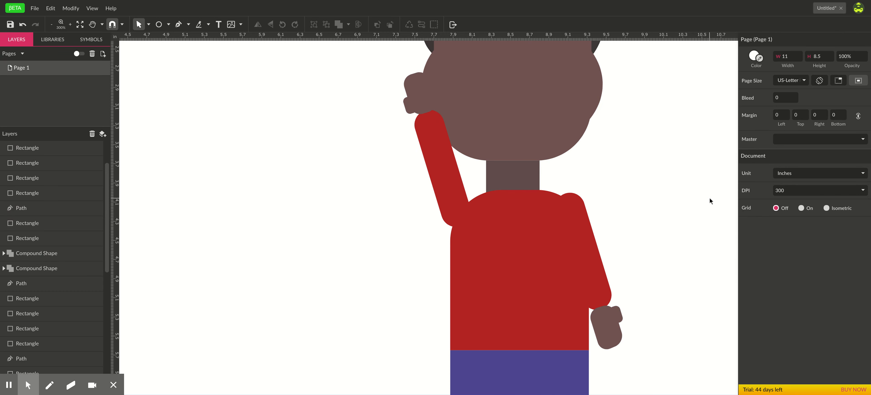
# Fill both thumbs of the second character with a very dark brown, about #332323
pyautogui.click(409, 106)
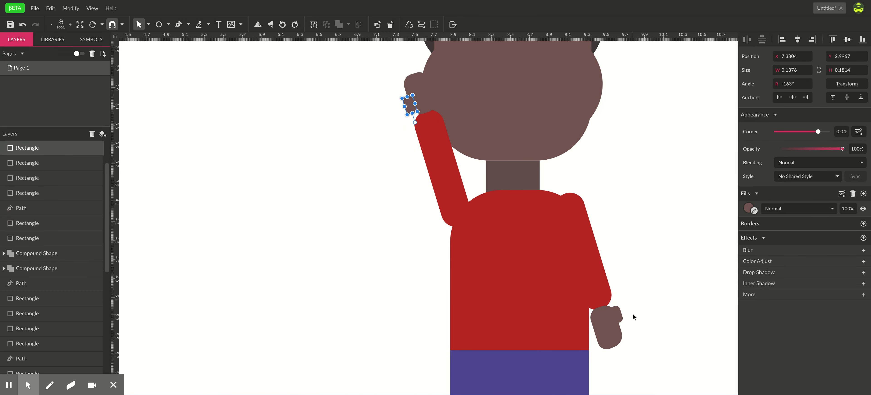
pyautogui.keyDown('shift'); pyautogui.click(621, 319); pyautogui.keyUp('shift')
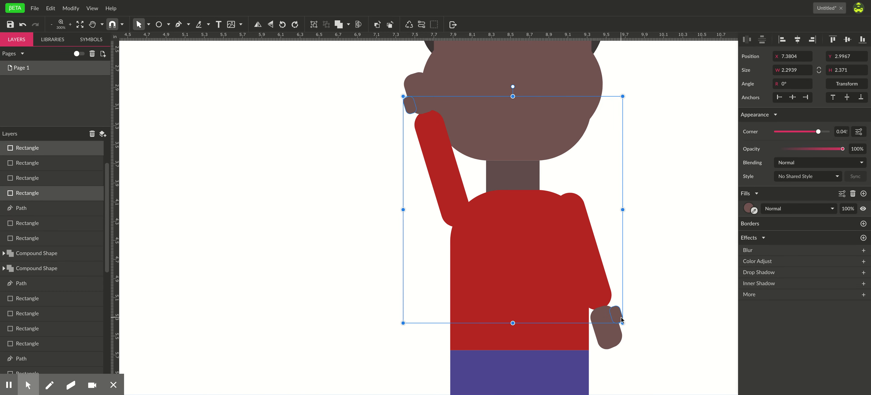
pyautogui.click(749, 209)
pyautogui.moveTo(777, 263); pyautogui.dragTo(779, 281)
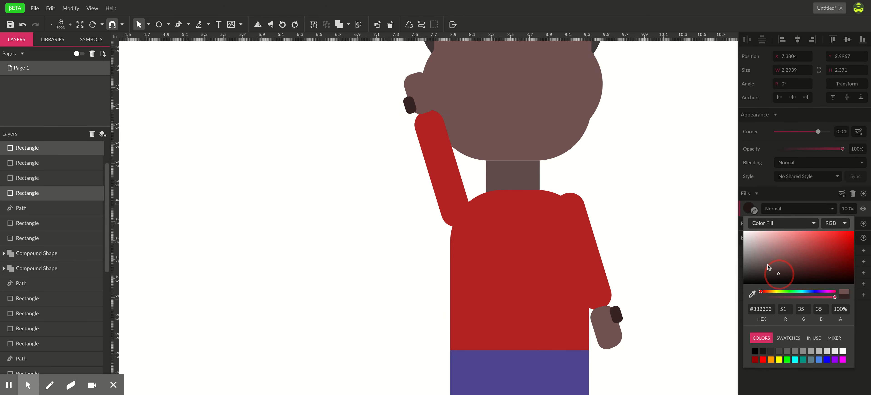
pyautogui.click(653, 198)
pyautogui.press('z')
pyautogui.keyDown('alt'); pyautogui.click(639, 214); pyautogui.keyUp('alt')
pyautogui.keyDown('alt'); pyautogui.click(656, 239); pyautogui.keyUp('alt')
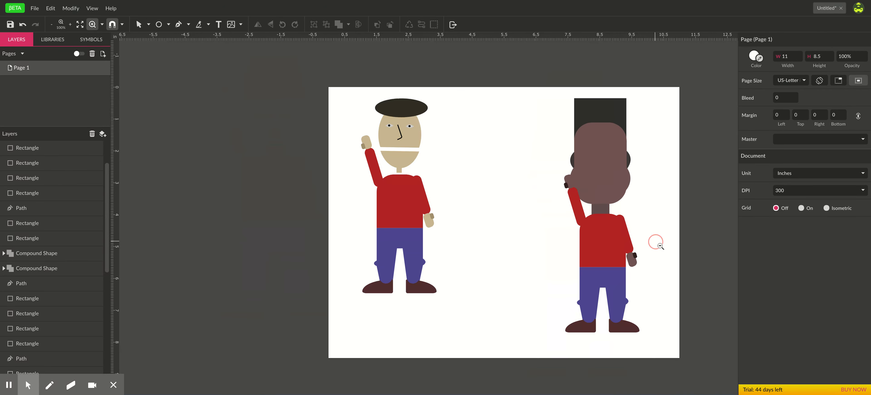
# Fill the second character's torso and both sleeves with blue-violet #4422B3
pyautogui.press('space')
pyautogui.moveTo(659, 228); pyautogui.dragTo(627, 233)
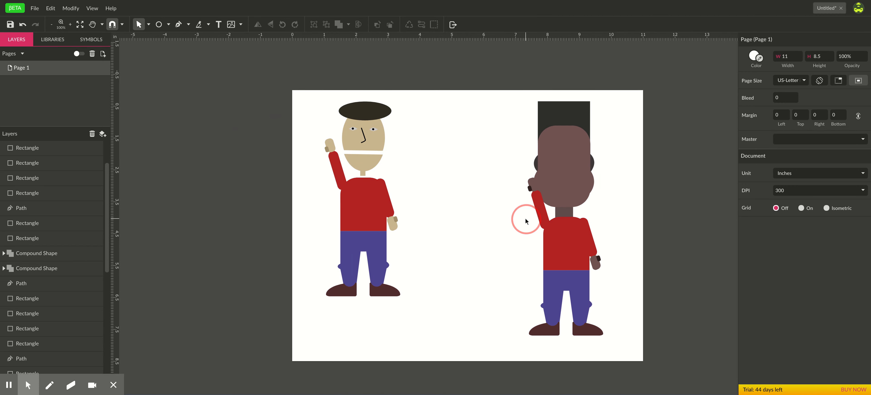
pyautogui.moveTo(552, 231); pyautogui.dragTo(597, 242)
pyautogui.click(528, 229)
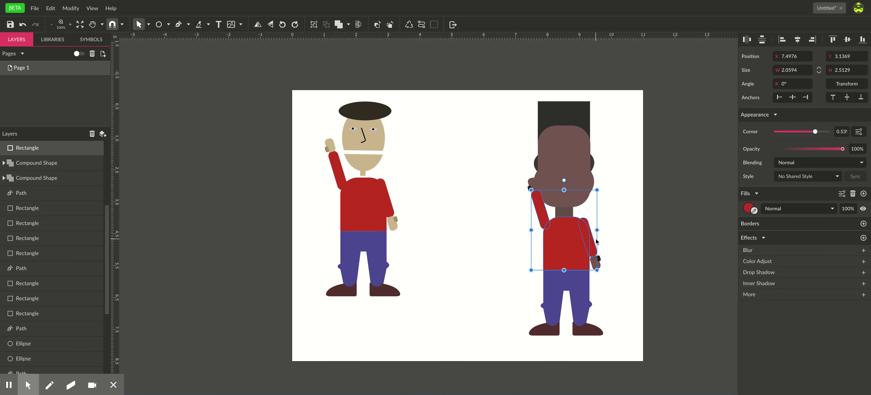
pyautogui.click(747, 208)
pyautogui.click(813, 293)
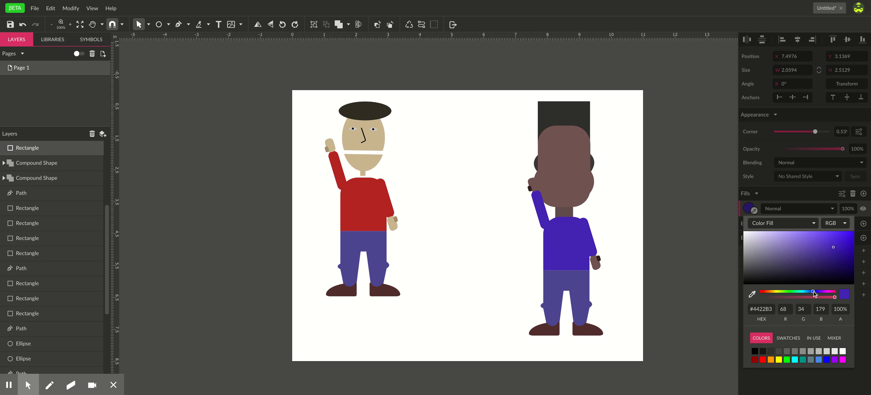
pyautogui.click(638, 219)
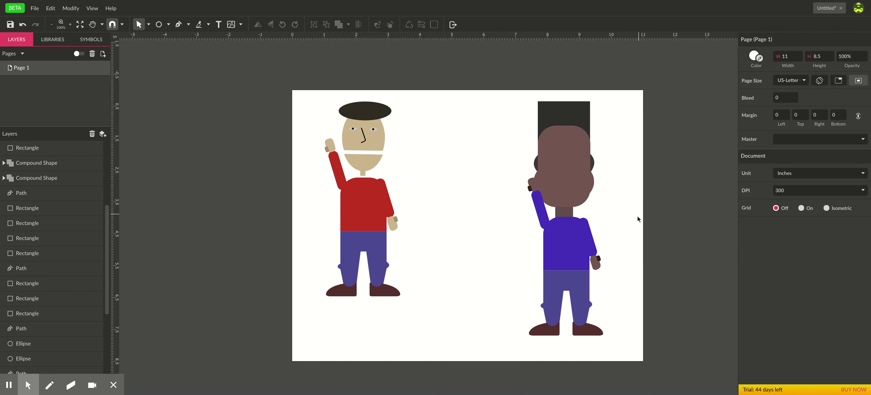
# Fill the second character's trousers with olive, about #8C8223
pyautogui.click(590, 288)
pyautogui.click(749, 208)
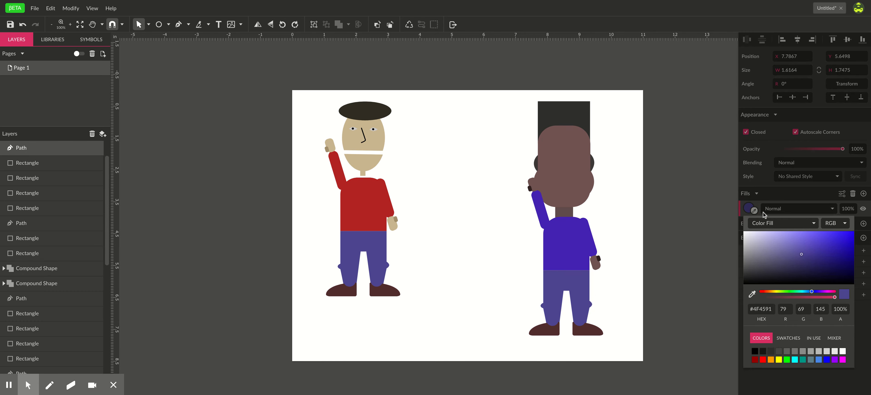
pyautogui.click(775, 291)
pyautogui.moveTo(816, 258); pyautogui.dragTo(825, 255)
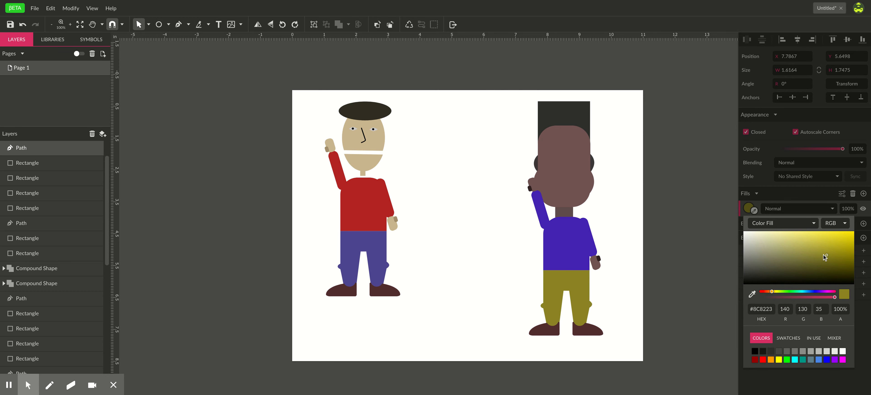
pyautogui.click(628, 222)
# Flip the second character's right-hand shoe horizontally and move it under its trouser leg, pointing the same way as the other shoe
pyautogui.moveTo(531, 336); pyautogui.dragTo(572, 333)
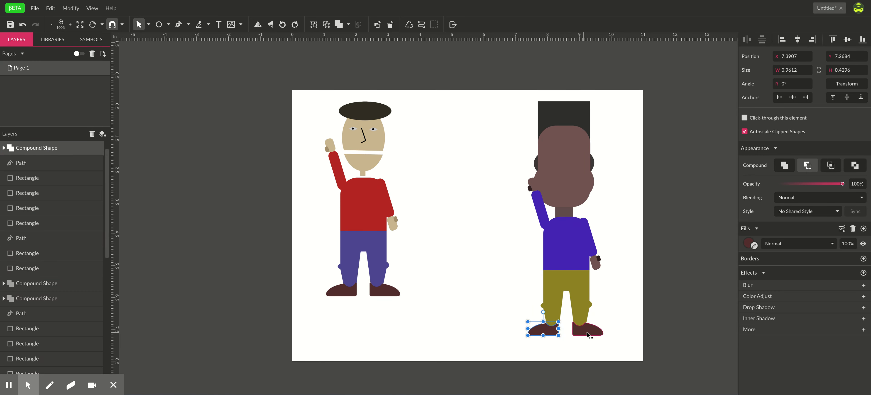
pyautogui.click(587, 330)
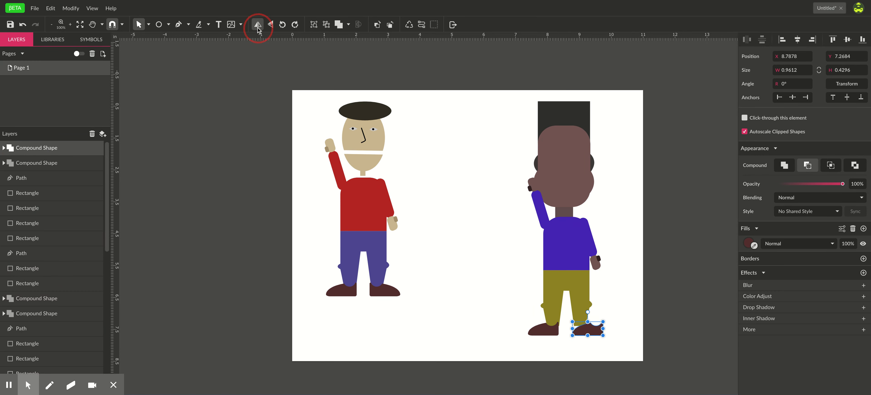
pyautogui.moveTo(589, 329); pyautogui.dragTo(571, 331)
pyautogui.click(606, 327)
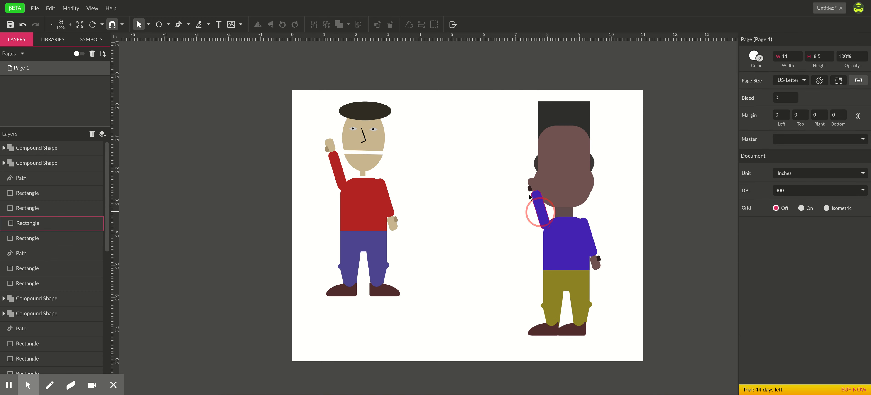
# Thicken the second character's raised sleeve, and enlarge and tilt its hand and thumb to fit the sleeve's end
pyautogui.click(536, 207)
pyautogui.moveTo(537, 214); pyautogui.dragTo(530, 215)
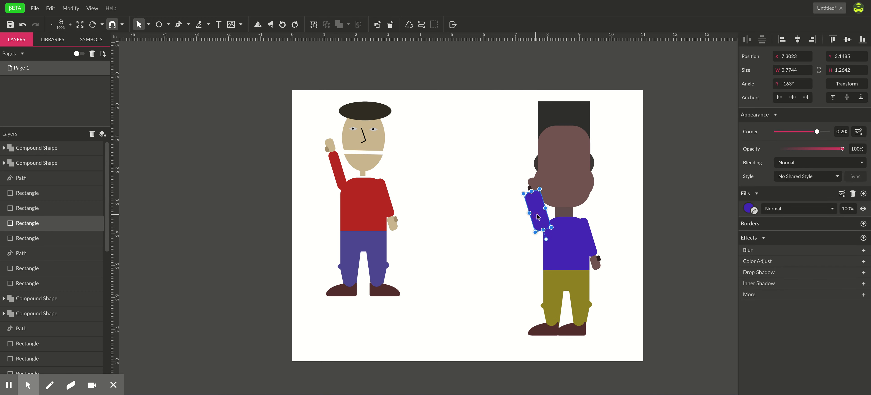
pyautogui.click(532, 184)
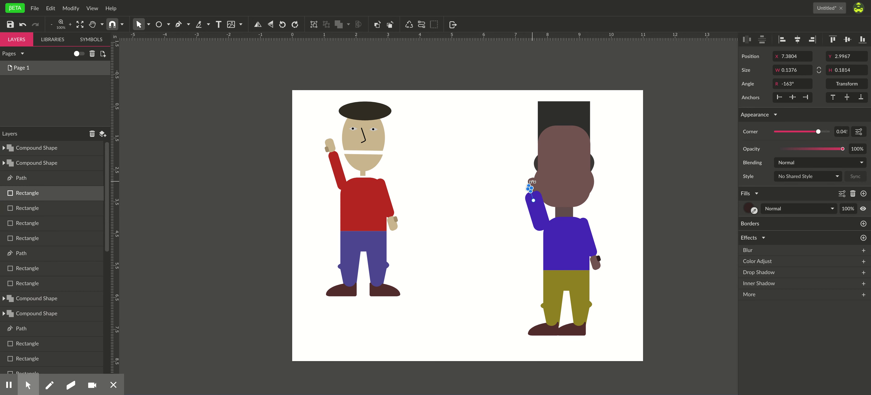
pyautogui.scroll(4, 527, 179)
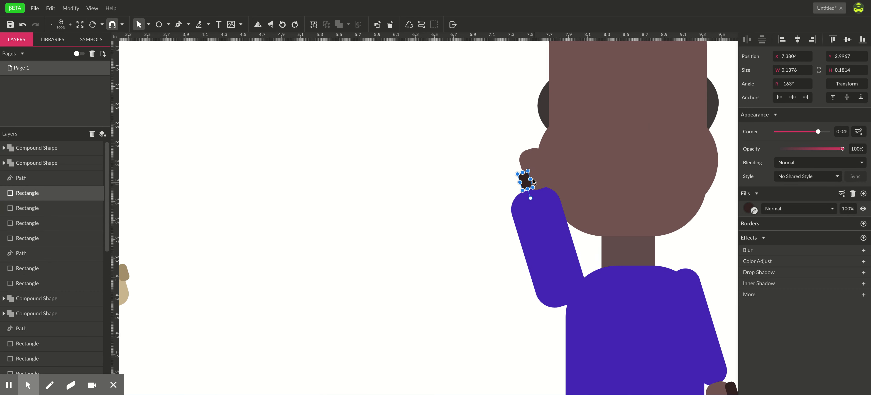
pyautogui.click(532, 163)
pyautogui.keyDown('shift'); pyautogui.click(524, 178); pyautogui.keyUp('shift')
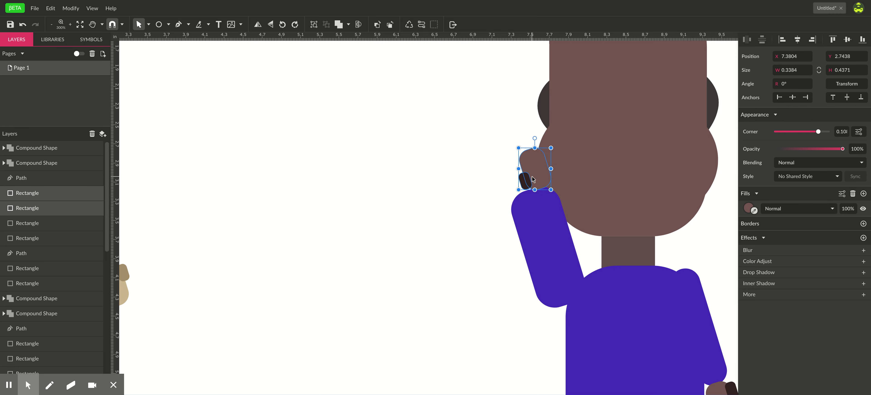
pyautogui.moveTo(534, 178); pyautogui.dragTo(494, 173)
pyautogui.moveTo(516, 142); pyautogui.dragTo(506, 144)
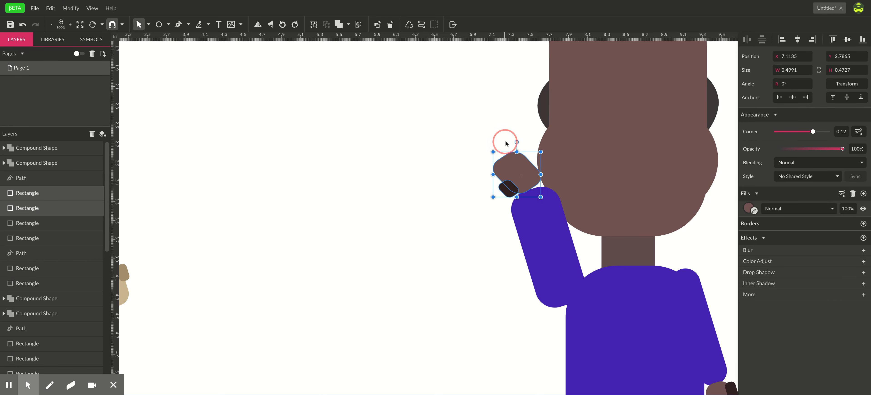
pyautogui.click(505, 217)
pyautogui.click(481, 196)
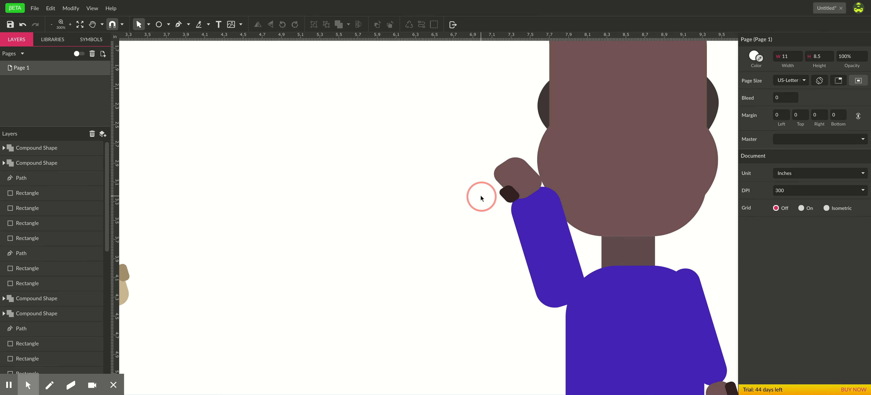
# Duplicate the raised sleeve with its hand and thumb, placing the copy in the empty space on the body's other side
pyautogui.moveTo(521, 213); pyautogui.dragTo(482, 198)
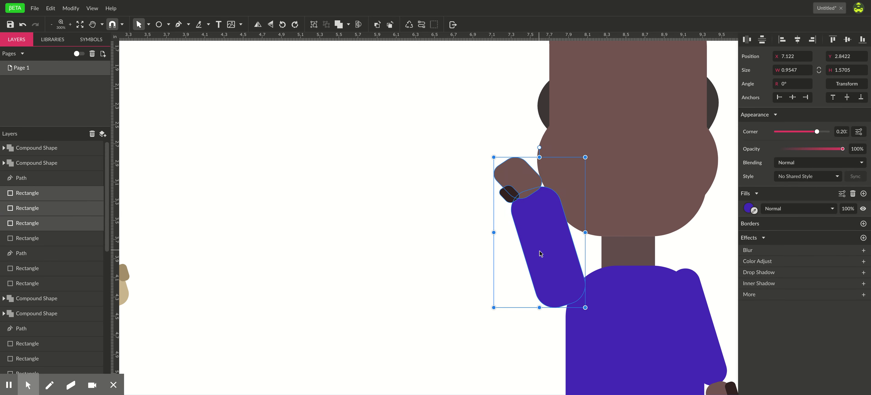
pyautogui.moveTo(664, 294); pyautogui.dragTo(414, 210)
pyautogui.moveTo(282, 177); pyautogui.dragTo(554, 204)
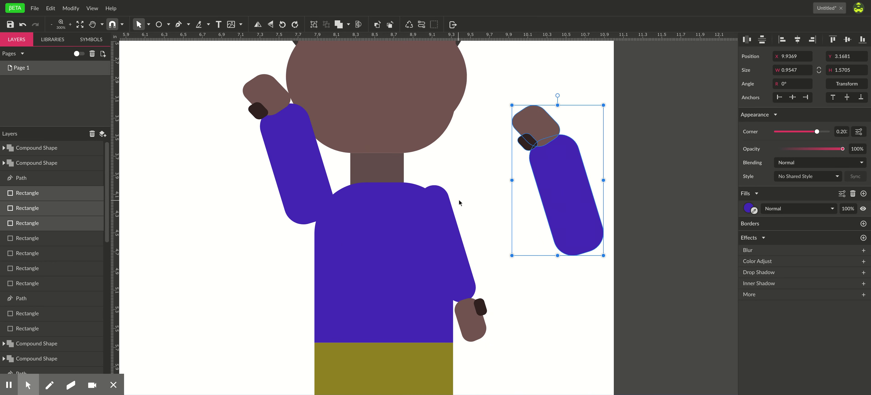
# Delete the second character's old lowered arm together with its hand and thumb
pyautogui.click(479, 295)
pyautogui.click(476, 308)
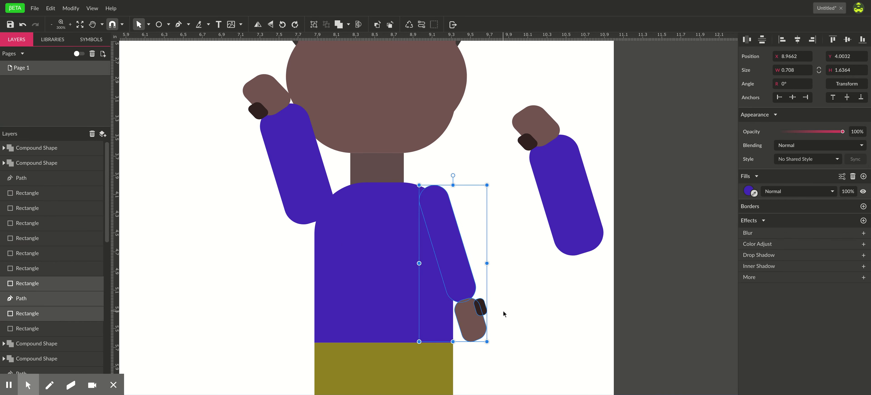
pyautogui.press('Delete')
# Attach the copied arm to the free shoulder and rotate it with its hand and thumb to stretch out sideways, nearly horizontal
pyautogui.moveTo(512, 97); pyautogui.dragTo(570, 217)
pyautogui.moveTo(570, 216); pyautogui.dragTo(444, 193)
pyautogui.click(570, 200)
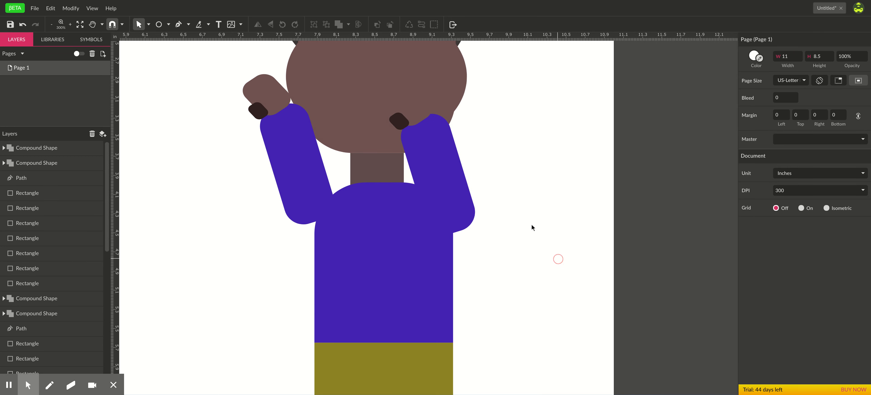
pyautogui.click(421, 134)
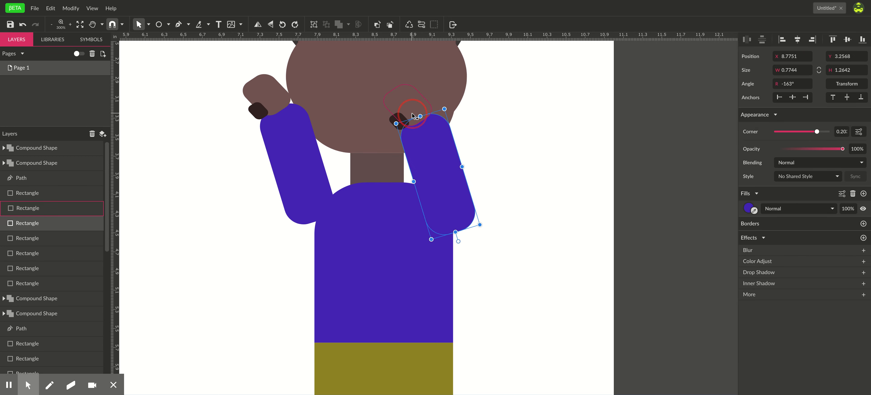
pyautogui.keyDown('shift'); pyautogui.click(400, 125); pyautogui.keyUp('shift')
pyautogui.moveTo(429, 74); pyautogui.dragTo(540, 212)
pyautogui.moveTo(419, 169); pyautogui.dragTo(504, 217)
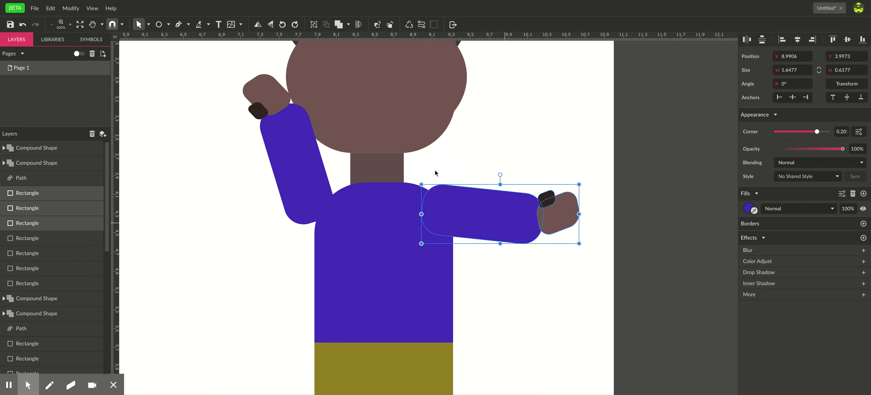
pyautogui.click(537, 284)
pyautogui.click(495, 228)
# Try to rotate the raised arm's hand and thumb separately from the sleeve
pyautogui.click(293, 179)
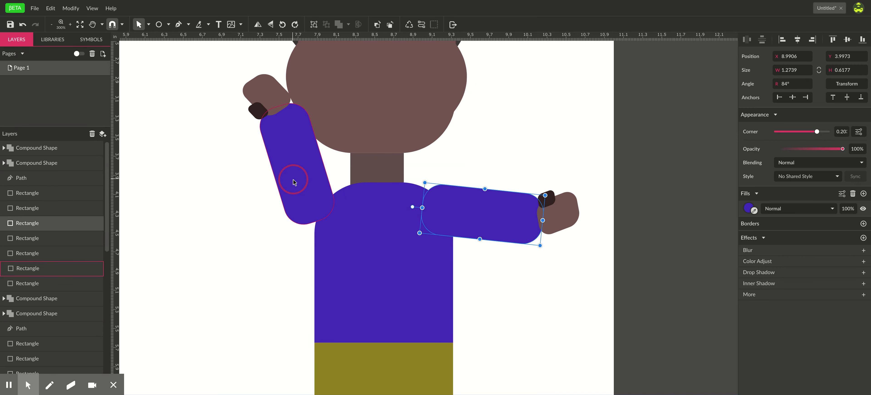
pyautogui.moveTo(236, 99); pyautogui.dragTo(261, 102)
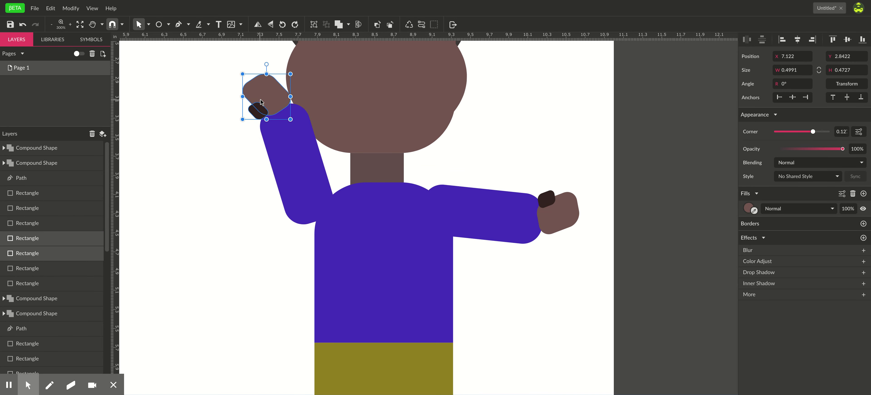
pyautogui.moveTo(267, 68); pyautogui.dragTo(267, 64)
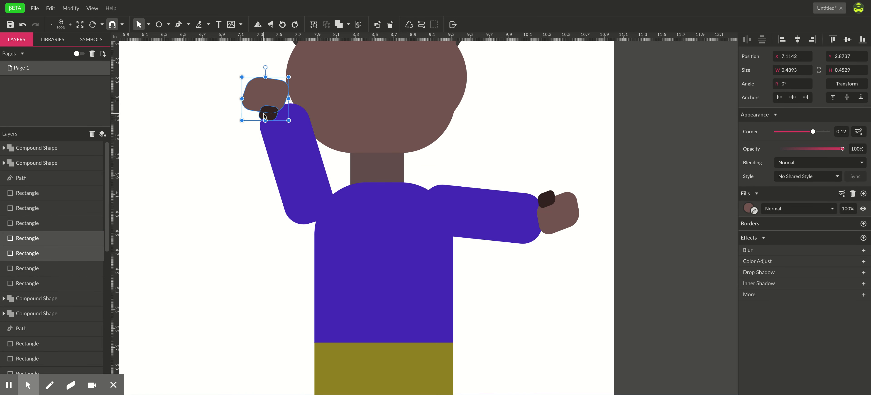
pyautogui.click(294, 156)
pyautogui.hotkey('ctrl', 'z')
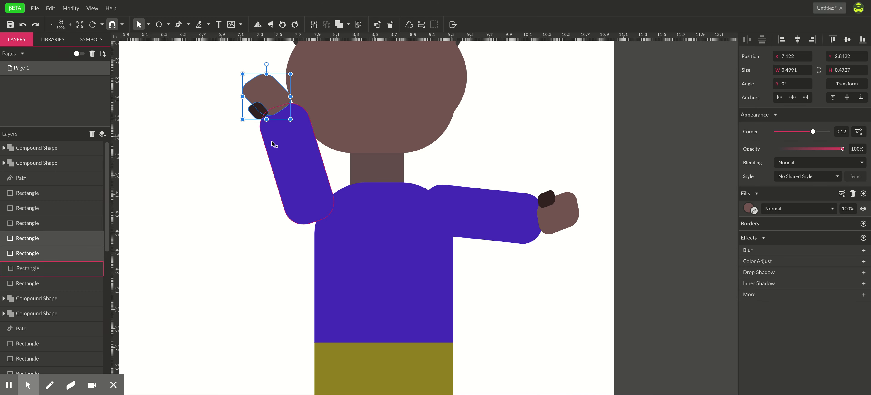
# Rotate the whole raised arm outward, away from the head, and reposition it against the shoulder
pyautogui.keyDown('shift'); pyautogui.click(281, 148); pyautogui.keyUp('shift')
pyautogui.moveTo(289, 65); pyautogui.dragTo(233, 91)
pyautogui.moveTo(286, 163); pyautogui.dragTo(278, 196)
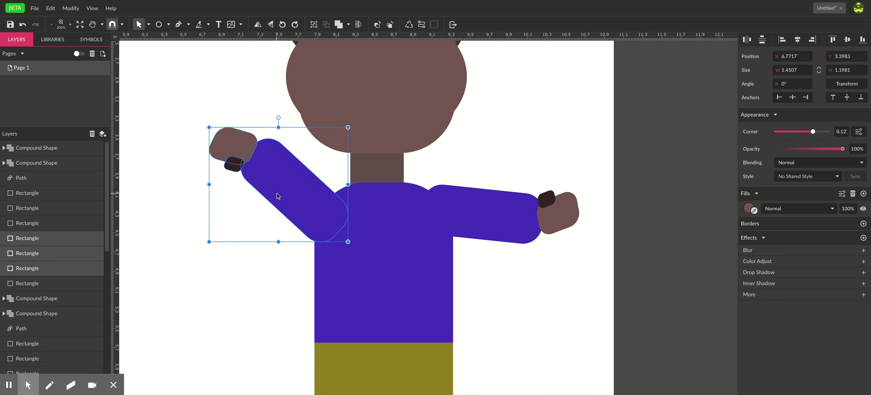
pyautogui.click(504, 332)
# Draw a belt rectangle about 1.68 by 0.29 in across the second character's waist and fill it with black #000000
pyautogui.click(412, 285)
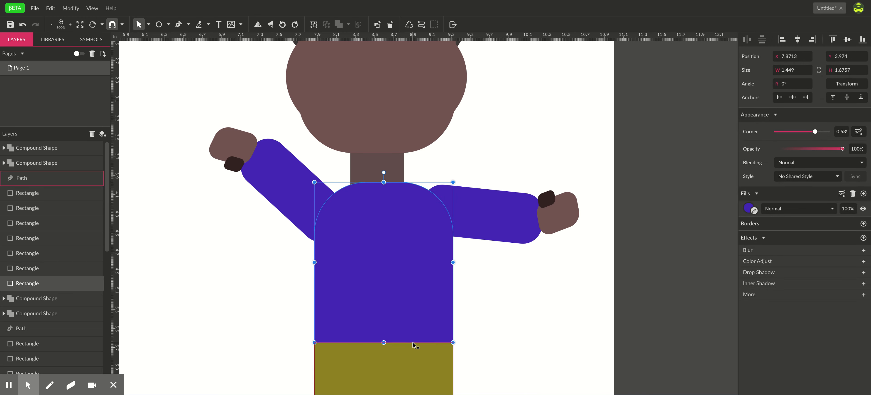
pyautogui.moveTo(542, 292); pyautogui.dragTo(539, 255)
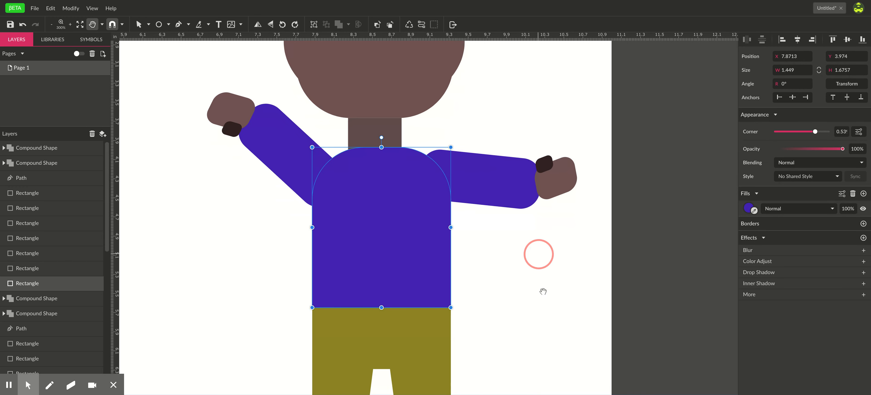
pyautogui.click(168, 24)
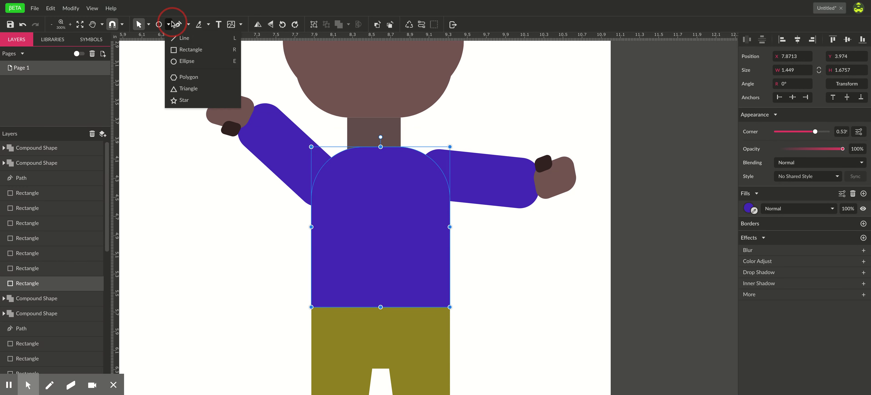
pyautogui.click(186, 51)
pyautogui.moveTo(301, 292)
pyautogui.mouseDown()
pyautogui.moveTo(375, 321)
pyautogui.moveTo(461, 320)
pyautogui.mouseUp()
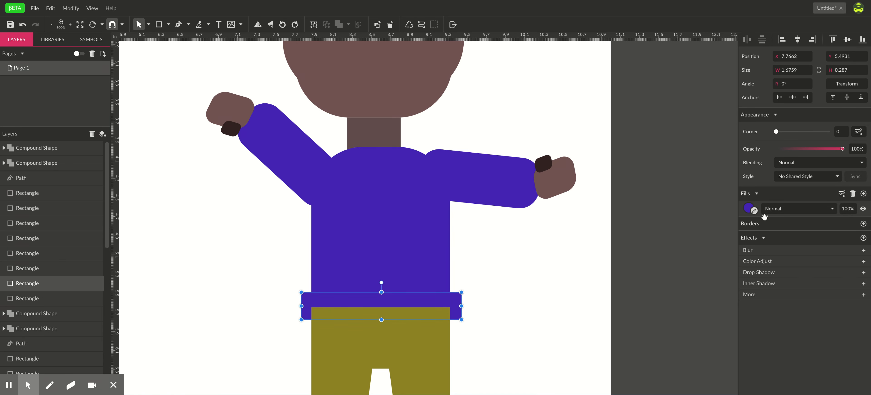
pyautogui.click(748, 209)
pyautogui.click(744, 284)
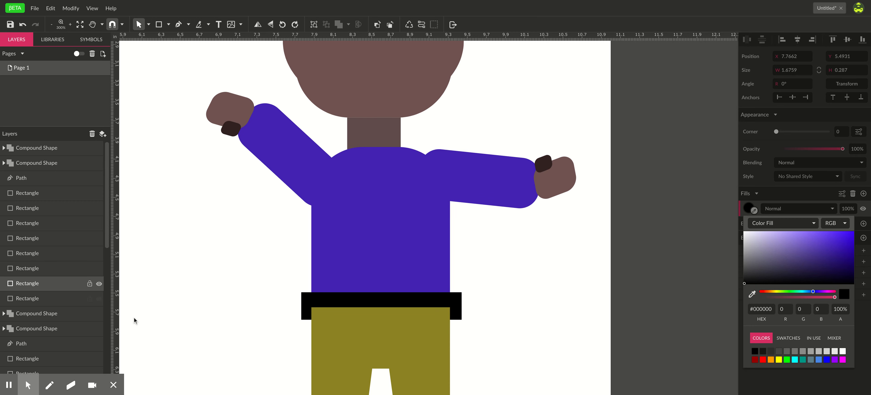
# Bring the black belt forward in the stacking order until it lies in front of the trousers
pyautogui.click(48, 287)
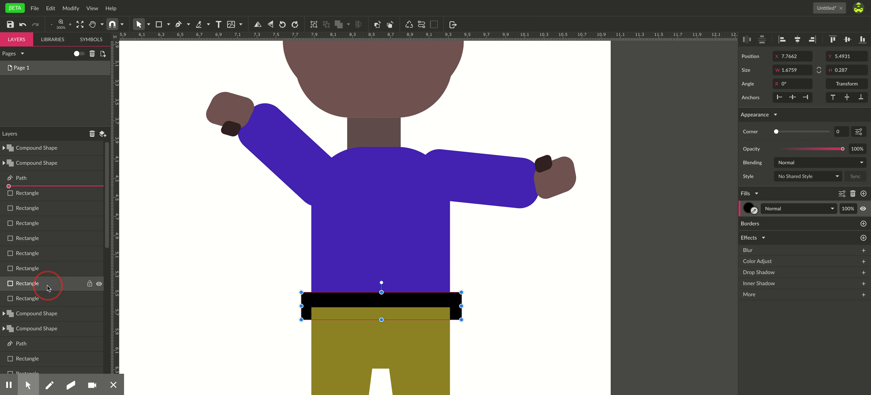
pyautogui.moveTo(48, 288); pyautogui.dragTo(49, 187)
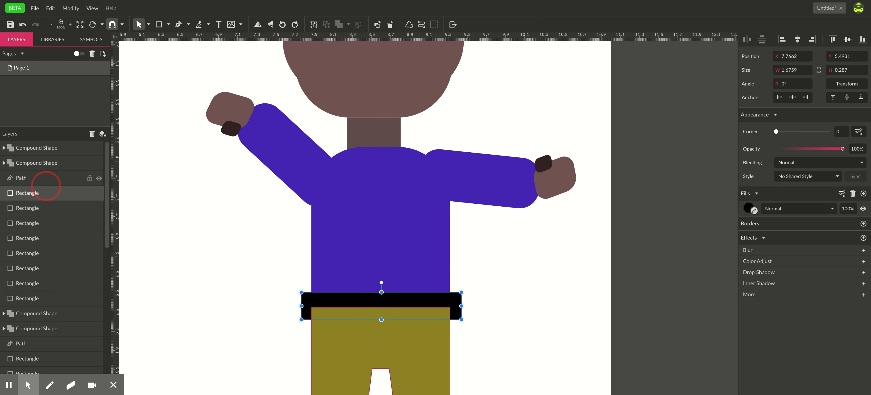
pyautogui.click(378, 25)
pyautogui.click(380, 27)
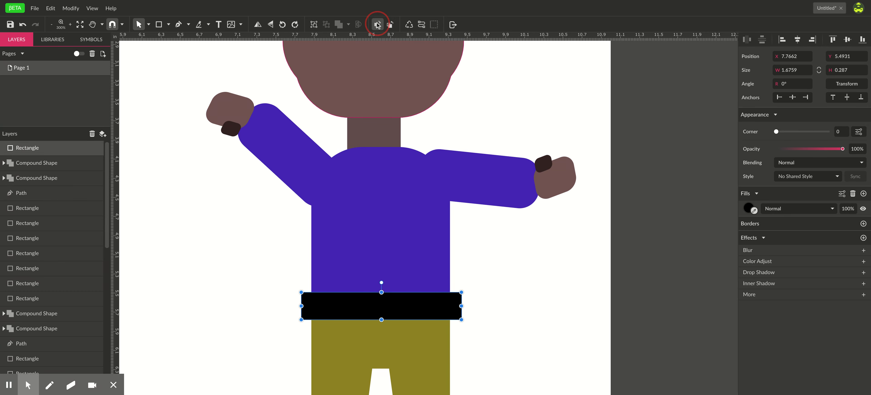
pyautogui.click(510, 306)
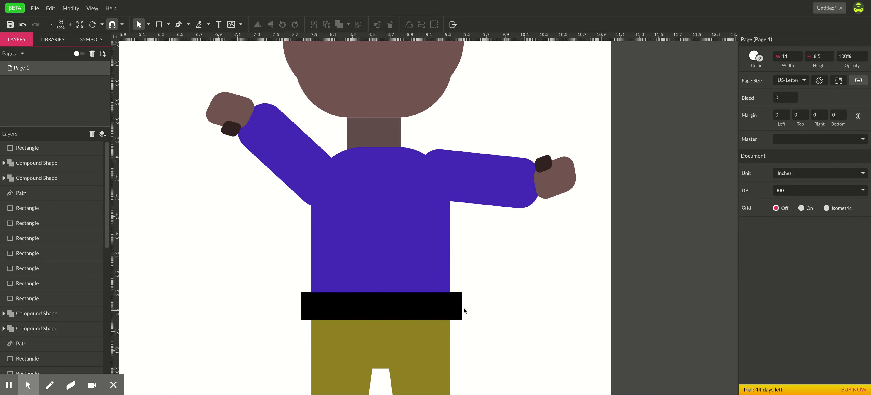